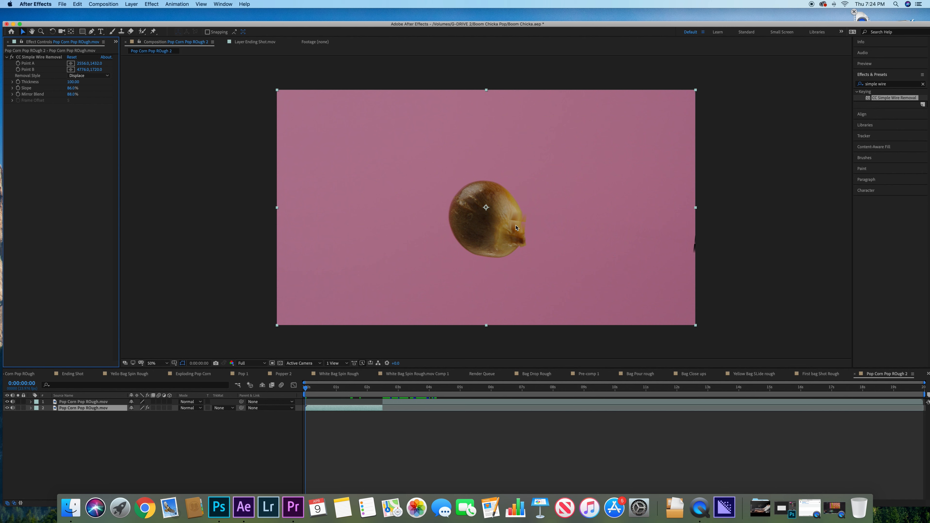
Place the wire removal's Point A on the kernel's edge and start keyframing Point A and Point B at 0:00:00:00.
{"action": "left_click", "coordinate": [71, 63]}
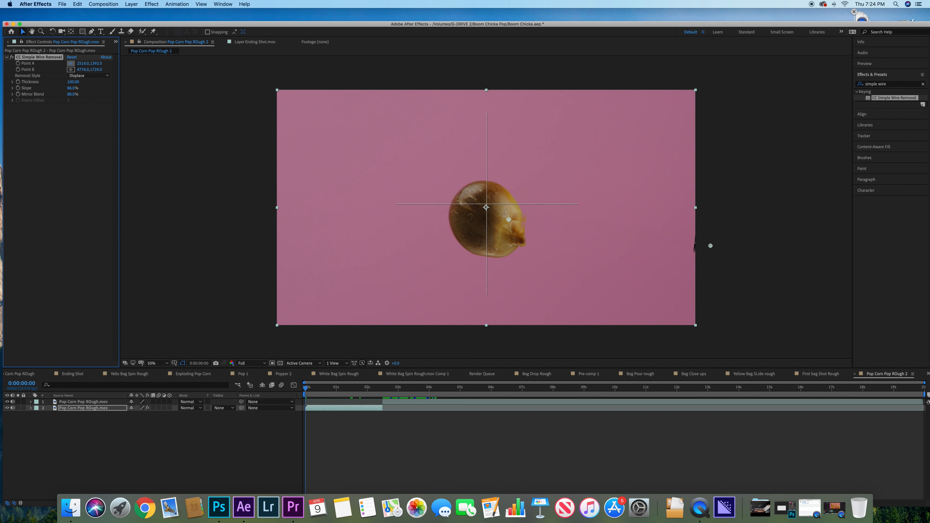
{"action": "left_click", "coordinate": [521, 223]}
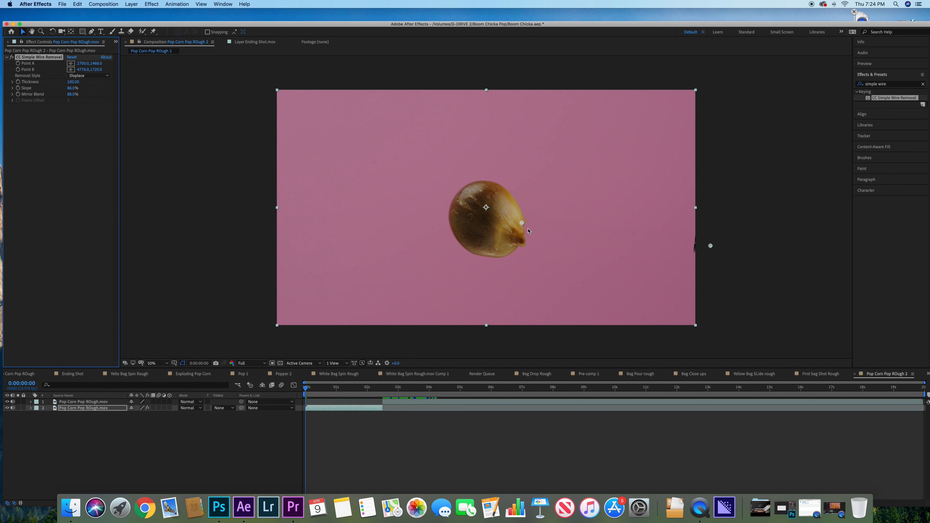
{"action": "left_click_drag", "start_coordinate": [522, 225], "coordinate": [524, 225]}
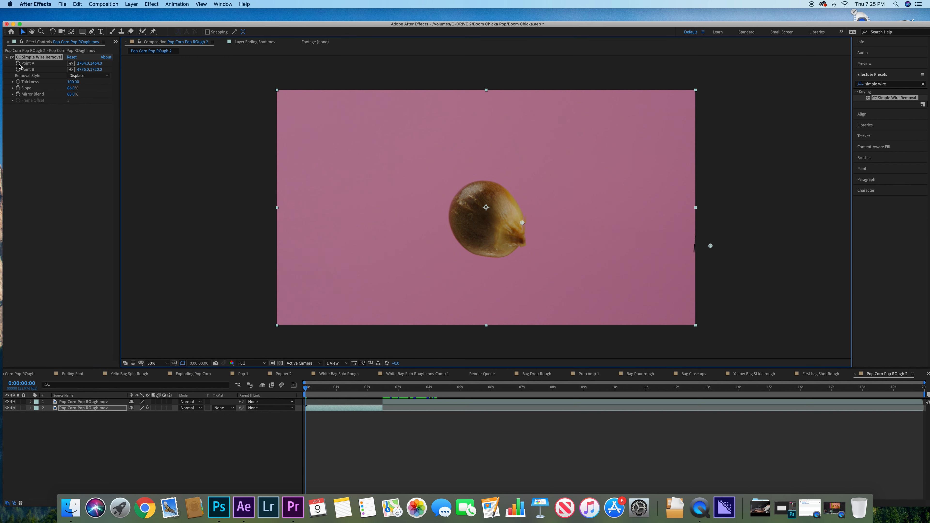
{"action": "left_click", "coordinate": [18, 66]}
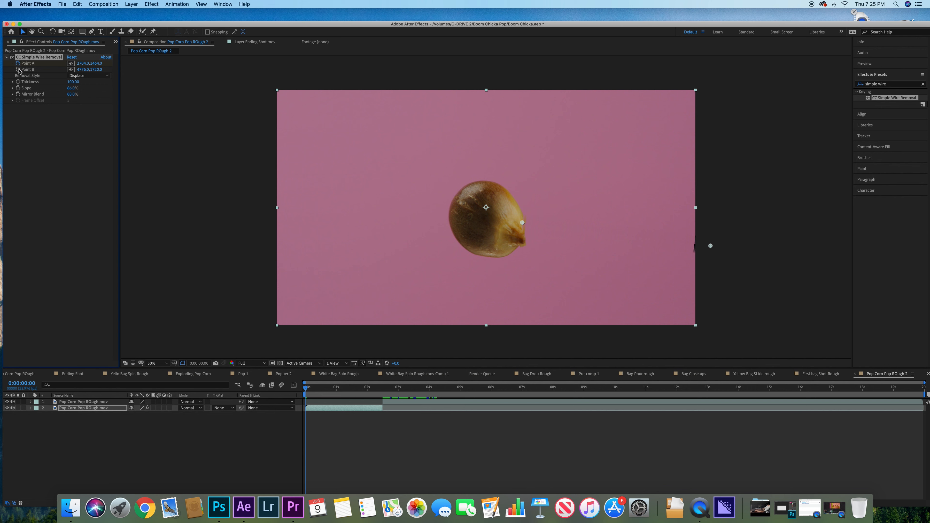
Keyframe Point A at 0:00:01:11 and 0:00:01:13, shifting it to follow the edge of the opening kernel.
{"action": "left_click", "coordinate": [328, 388]}
{"action": "left_click_drag", "start_coordinate": [329, 392], "coordinate": [351, 391]}
{"action": "left_click_drag", "start_coordinate": [523, 223], "coordinate": [522, 224]}
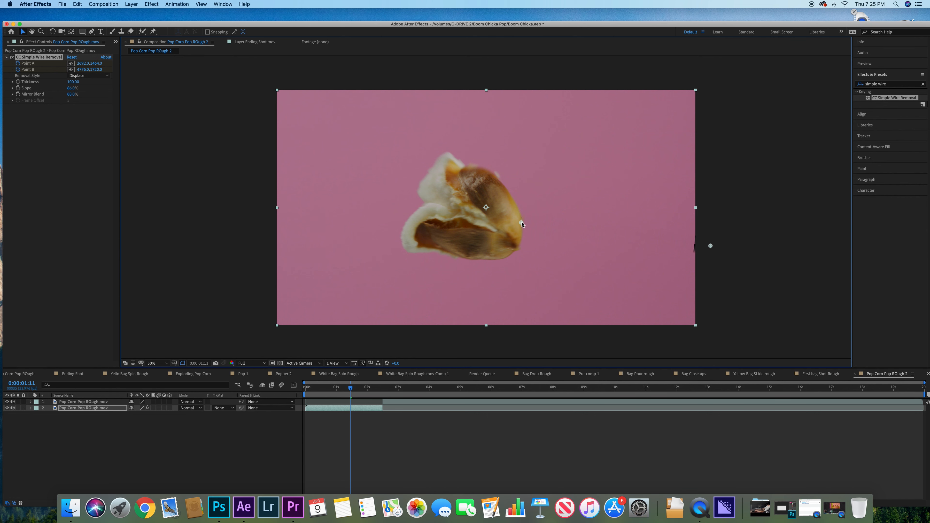
{"action": "left_click_drag", "start_coordinate": [350, 389], "coordinate": [355, 389]}
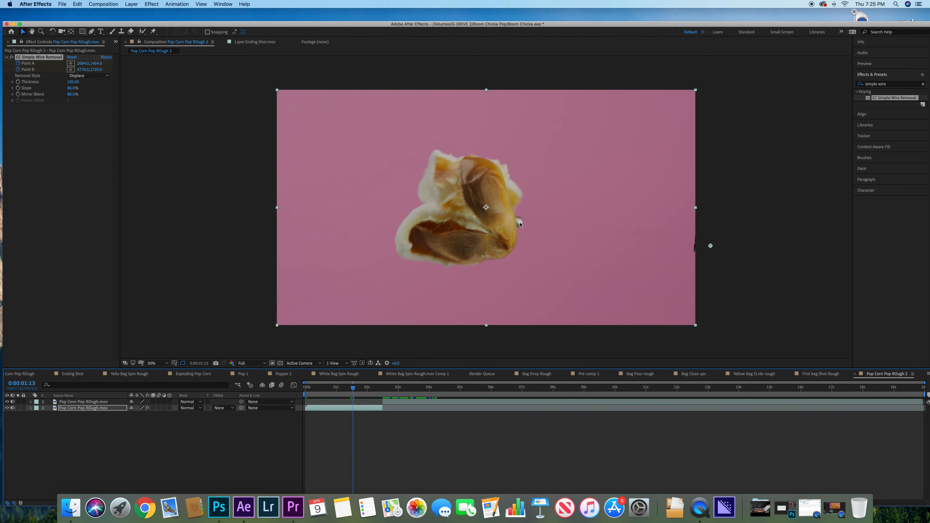
{"action": "left_click_drag", "start_coordinate": [520, 224], "coordinate": [516, 224]}
Keyframe Point A further inward on the popcorn at 0:00:01:18 and adjust its position again at 0:00:02:04.
{"action": "left_click_drag", "start_coordinate": [353, 387], "coordinate": [360, 387]}
{"action": "left_click_drag", "start_coordinate": [517, 222], "coordinate": [508, 222]}
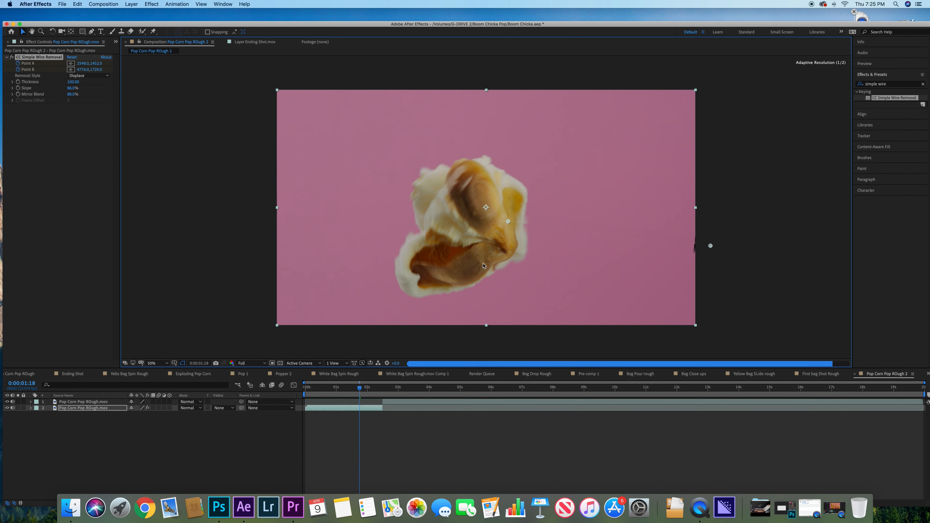
{"action": "left_click", "coordinate": [373, 388]}
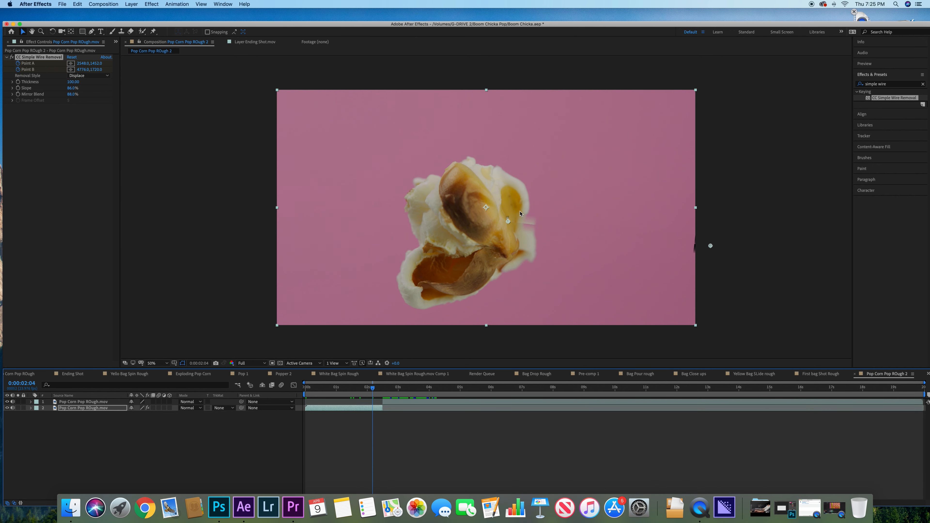
{"action": "left_click_drag", "start_coordinate": [509, 221], "coordinate": [507, 222]}
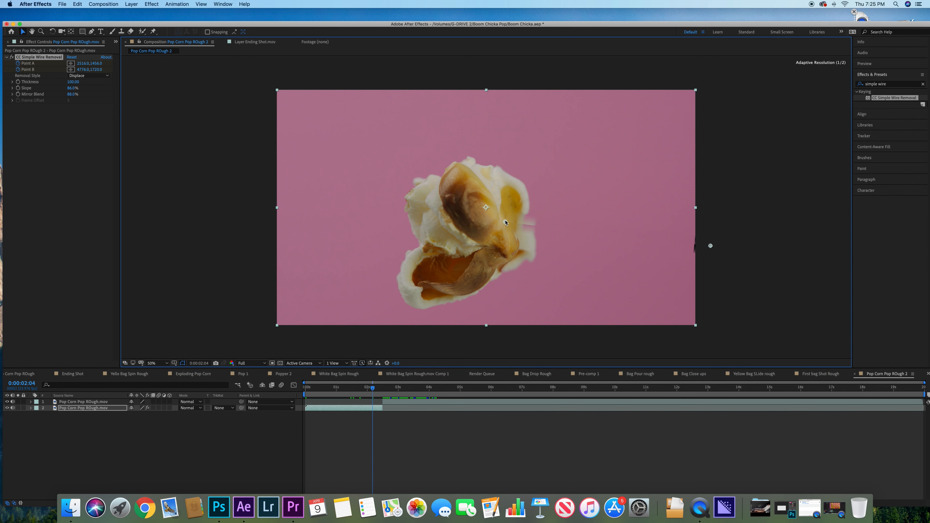
Play back the popping section from the start at 25% view to check the animated wire removal.
{"action": "left_click_drag", "start_coordinate": [381, 389], "coordinate": [311, 389]}
{"action": "left_click", "coordinate": [365, 436]}
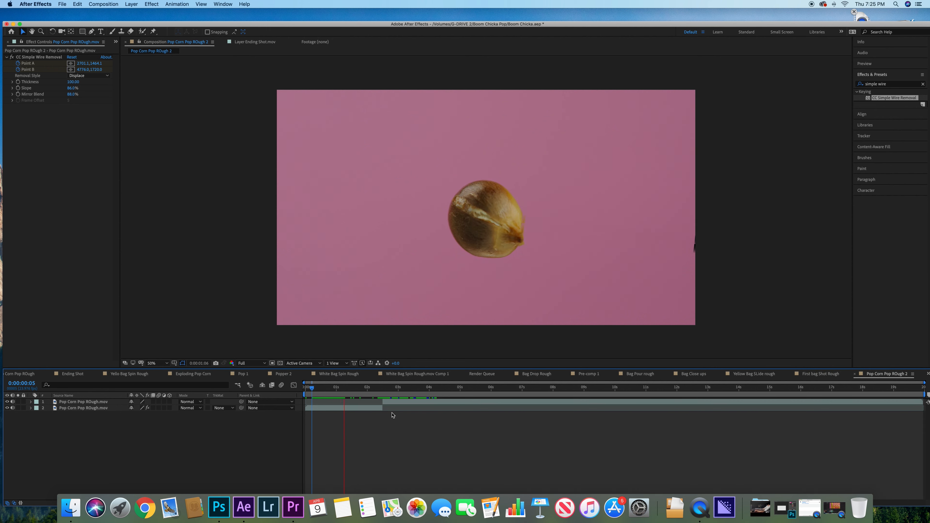
{"action": "key", "text": "space"}
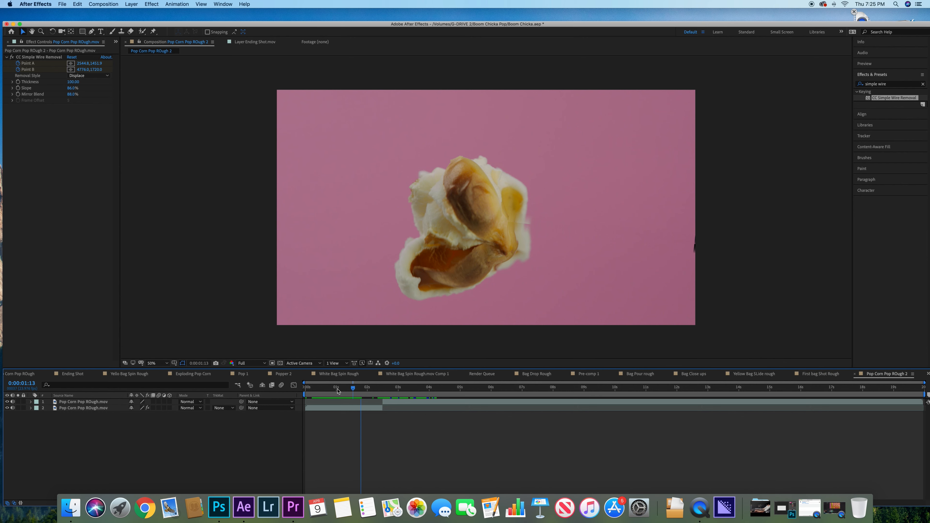
{"action": "left_click_drag", "start_coordinate": [349, 390], "coordinate": [298, 391]}
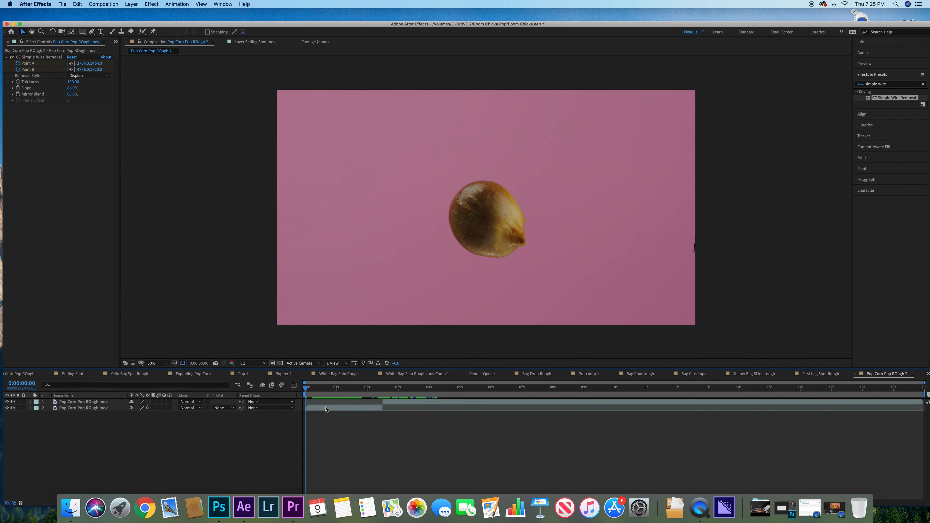
{"action": "left_click", "coordinate": [327, 409]}
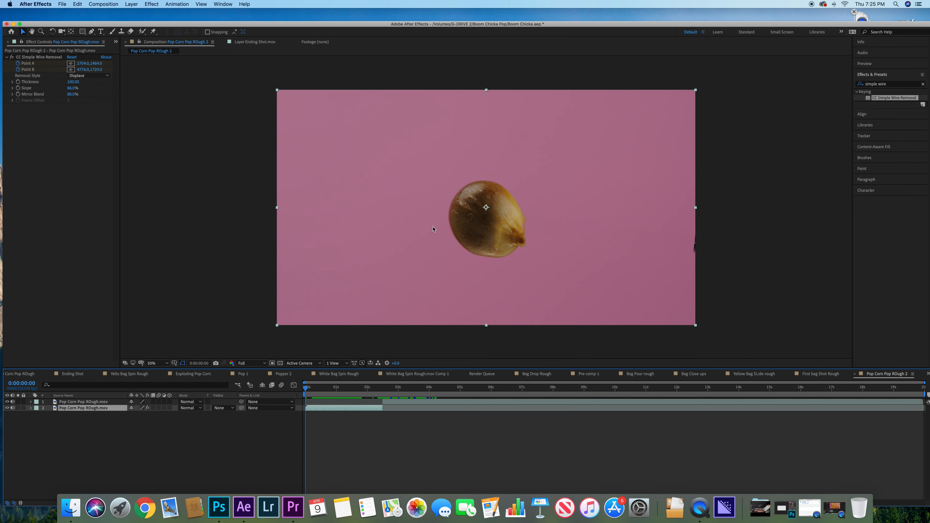
{"action": "key", "text": "comma"}
{"action": "key", "text": "space"}
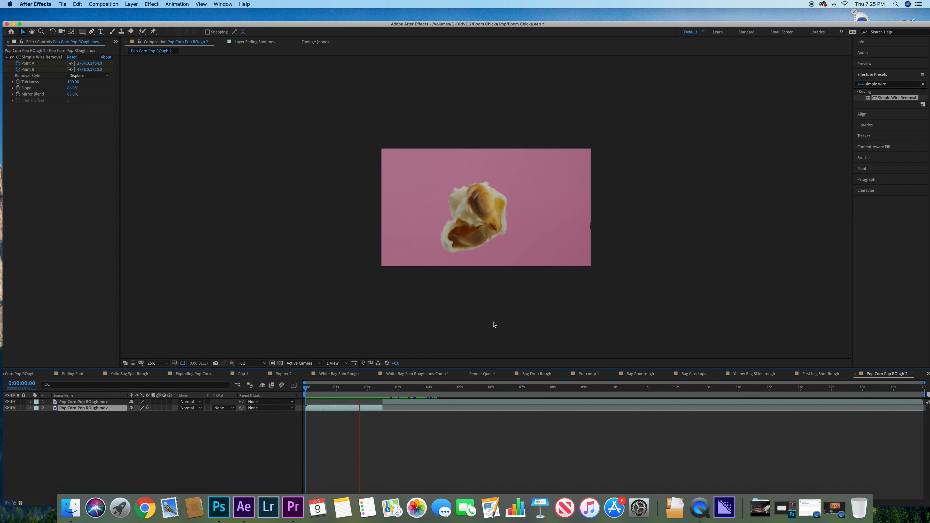
{"action": "key", "text": "space"}
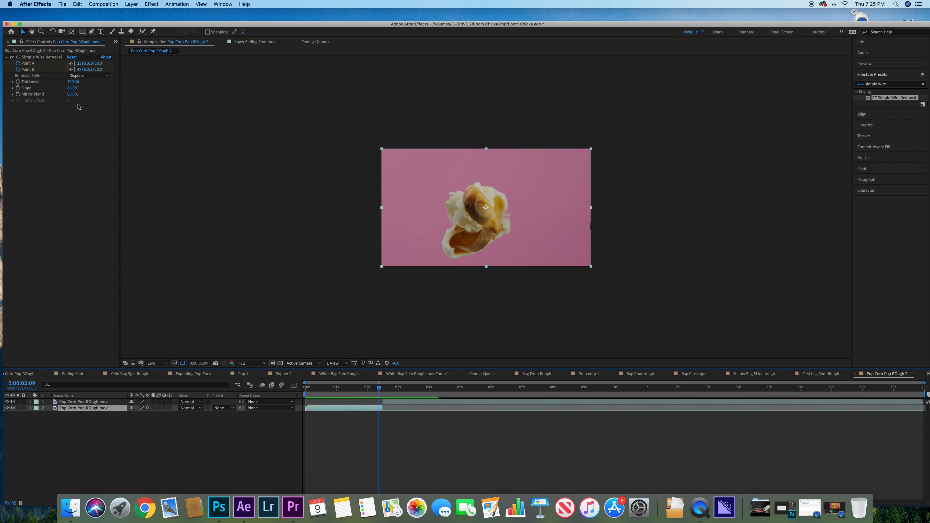
Set both Slope and Mirror Blend of the CC Simple Wire Removal effect to 100%.
{"action": "left_click", "coordinate": [70, 88]}
{"action": "left_click_drag", "start_coordinate": [69, 88], "coordinate": [109, 87]}
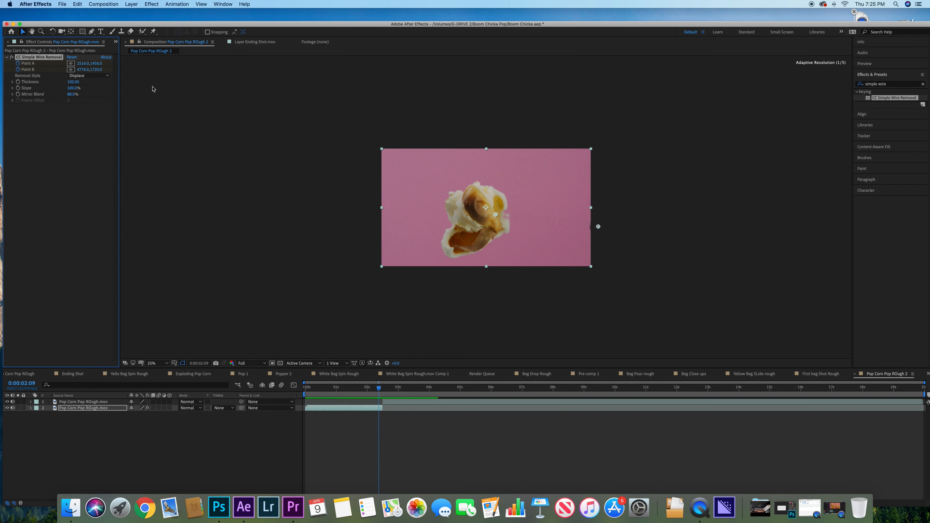
{"action": "left_click_drag", "start_coordinate": [497, 217], "coordinate": [496, 213]}
{"action": "key", "text": "super+z"}
{"action": "left_click_drag", "start_coordinate": [71, 95], "coordinate": [178, 86]}
{"action": "left_click", "coordinate": [547, 316]}
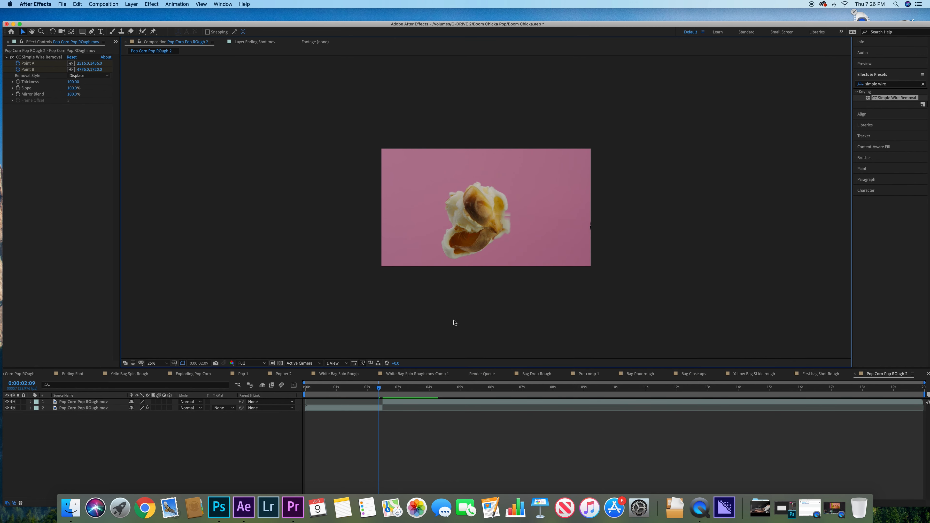
Replay the clip from the start and examine the end of the popping section around 0:00:02:06.
{"action": "left_click_drag", "start_coordinate": [380, 393], "coordinate": [271, 385]}
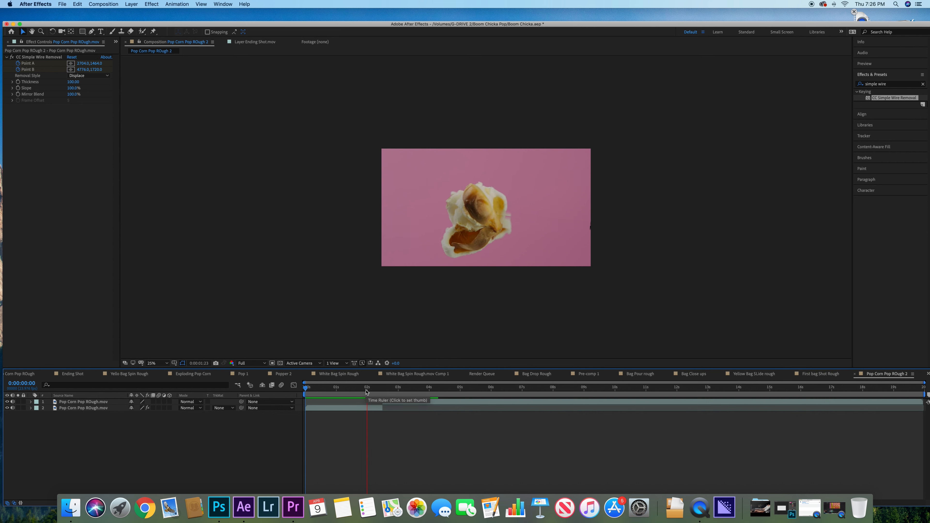
{"action": "left_click", "coordinate": [381, 391]}
{"action": "mouse_move", "coordinate": [382, 391]}
{"action": "left_mouse_down"}
{"action": "mouse_move", "coordinate": [348, 390]}
{"action": "mouse_move", "coordinate": [375, 390]}
{"action": "left_mouse_up"}
Reveal the lower popcorn layer's CC Simple Wire Removal keyframes and delete the last Point A keyframe.
{"action": "left_click", "coordinate": [377, 409]}
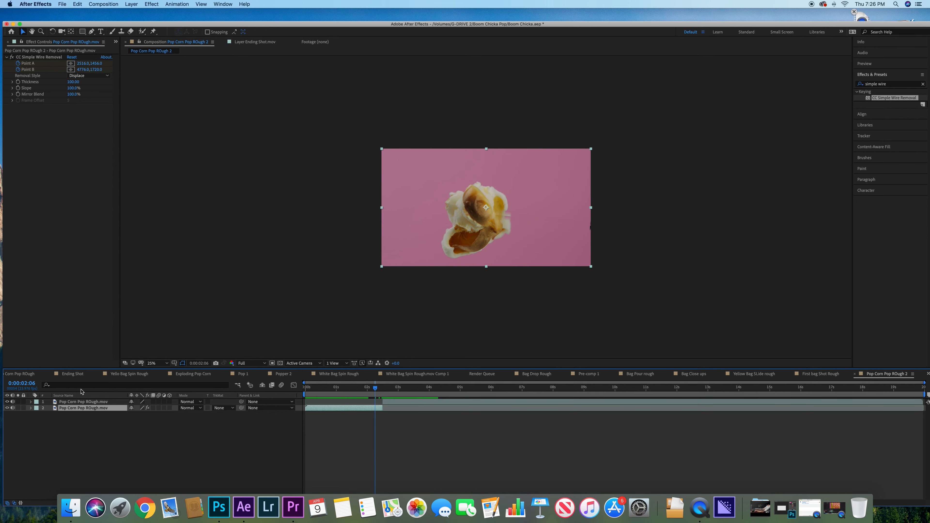
{"action": "left_click", "coordinate": [31, 409]}
{"action": "left_click", "coordinate": [37, 414]}
{"action": "left_click", "coordinate": [44, 421]}
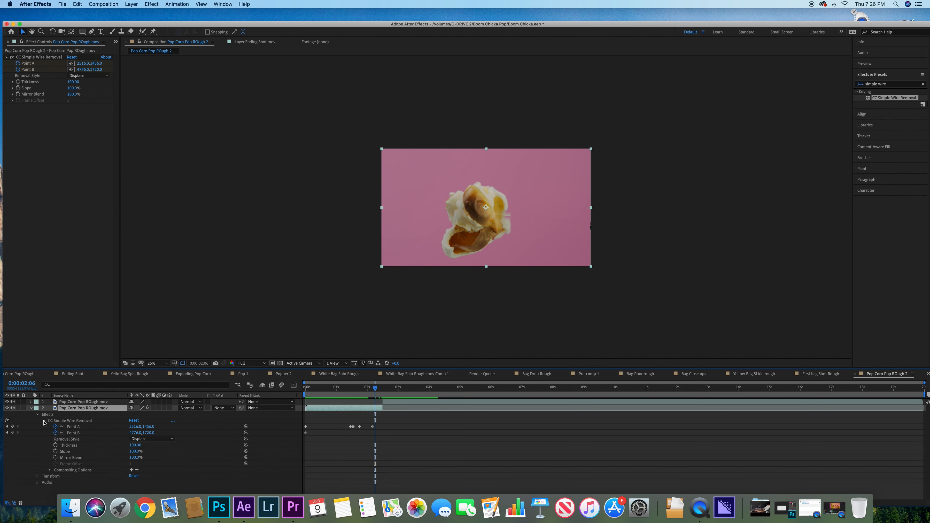
{"action": "left_click", "coordinate": [374, 428]}
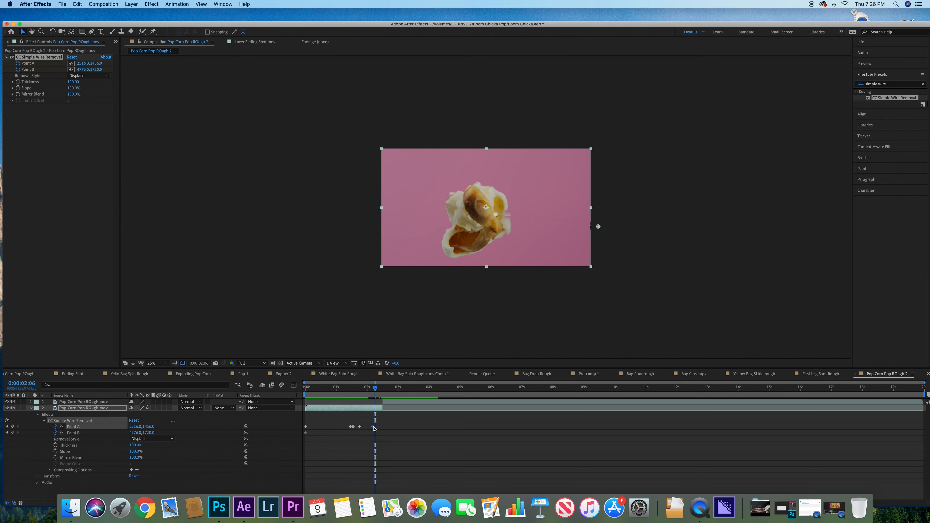
{"action": "key", "text": "Delete"}
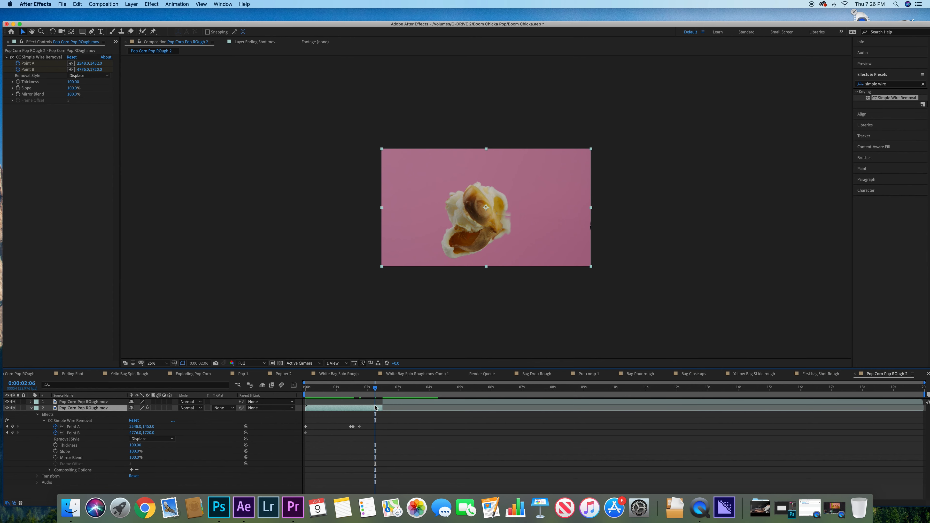
Add a Point A keyframe at 0:00:02:11, placing the point on the popcorn beside the remaining wire.
{"action": "left_click_drag", "start_coordinate": [378, 388], "coordinate": [383, 388]}
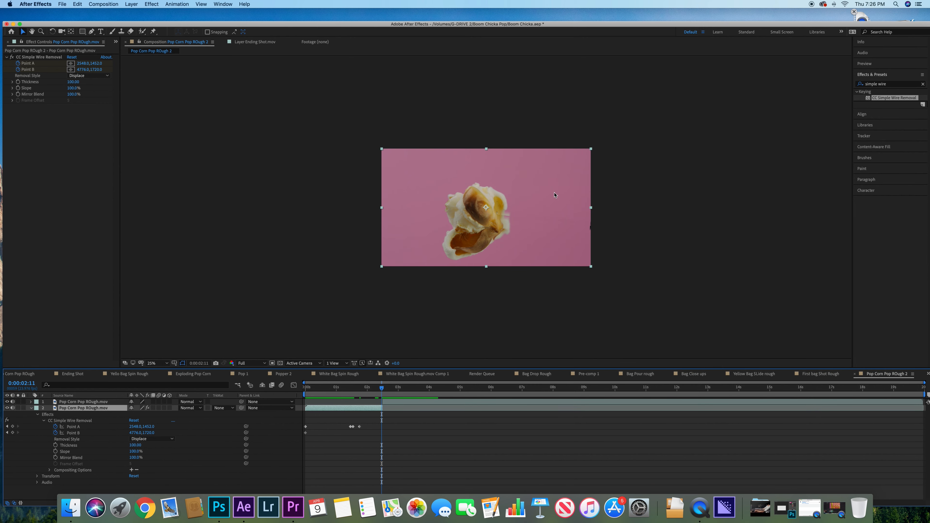
{"action": "scroll", "coordinate": [537, 198], "scroll_direction": "up", "scroll_amount": 2}
{"action": "left_click", "coordinate": [71, 63]}
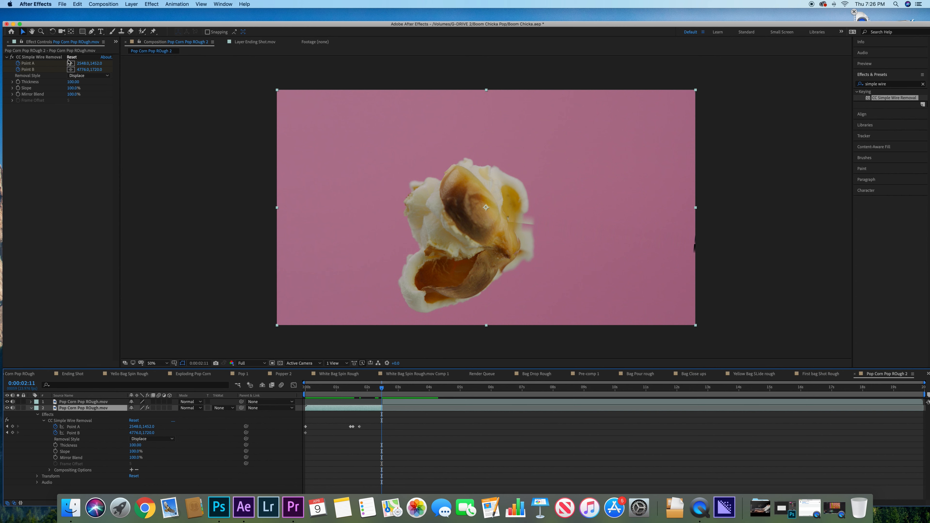
{"action": "left_click", "coordinate": [507, 221]}
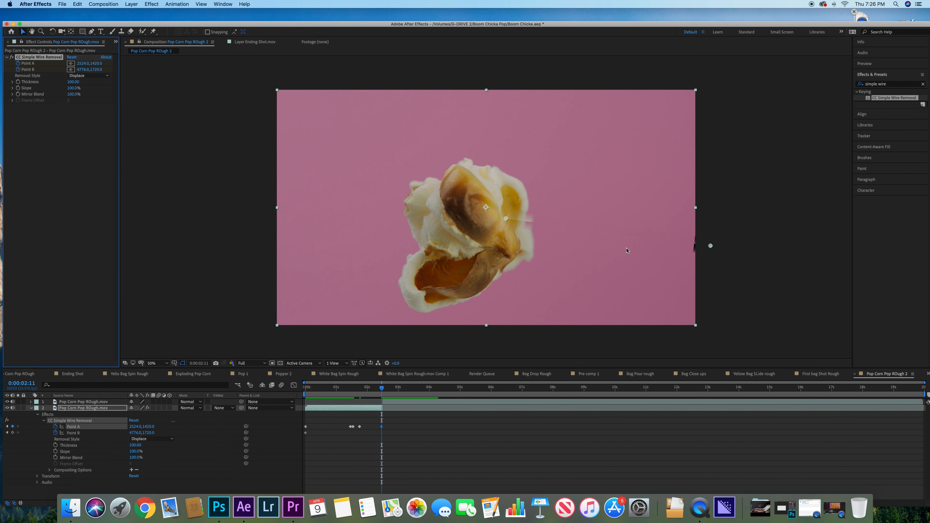
Preview the revised wire removal from the first frame at 25% view and return to 0:00:02:11.
{"action": "left_click", "coordinate": [498, 326]}
{"action": "key", "text": "comma"}
{"action": "key", "text": "comma"}
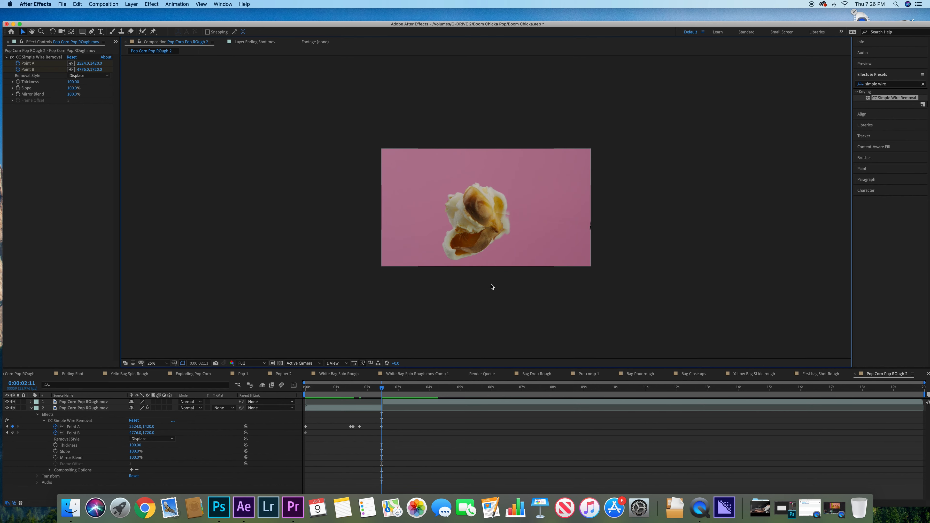
{"action": "key", "text": "Home"}
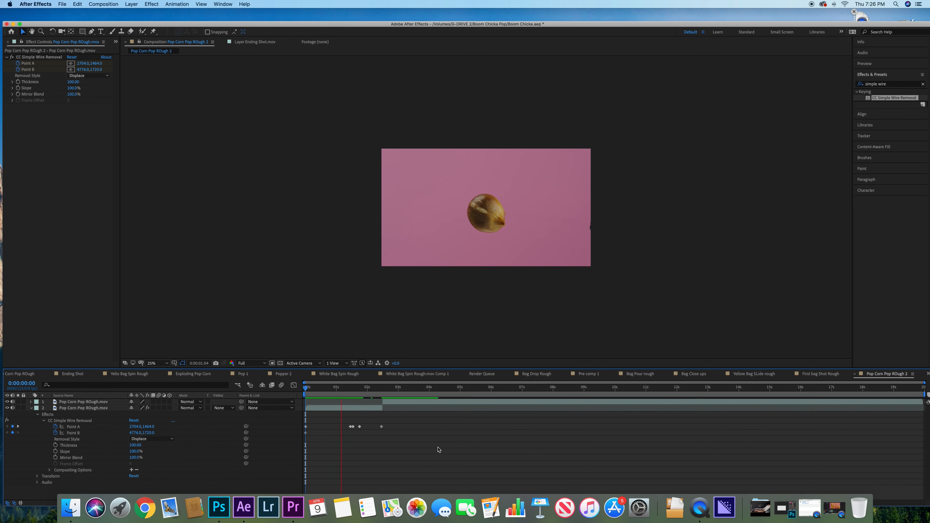
{"action": "key", "text": "space"}
{"action": "left_click", "coordinate": [382, 388]}
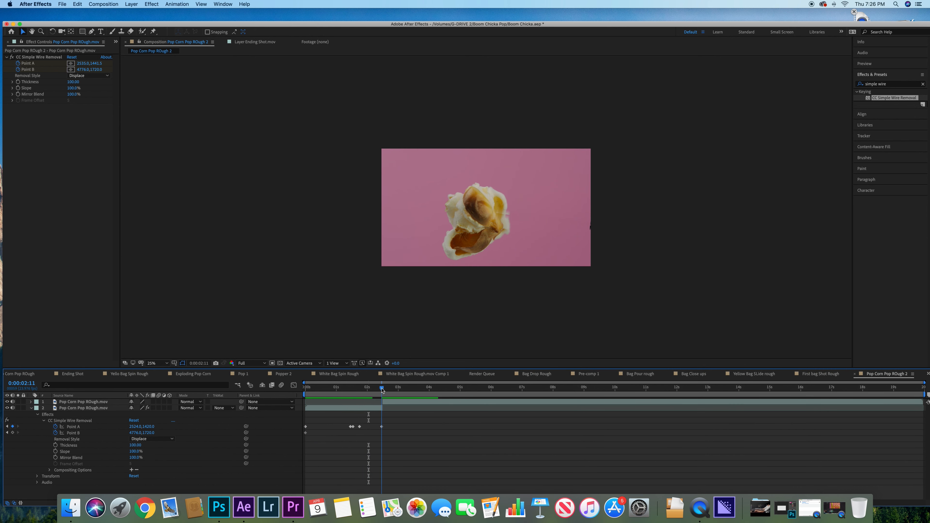
Add the Pop Corn Pop ROugh 2 composition to the render queue and accept Best quality, Full resolution render settings.
{"action": "left_click", "coordinate": [62, 4]}
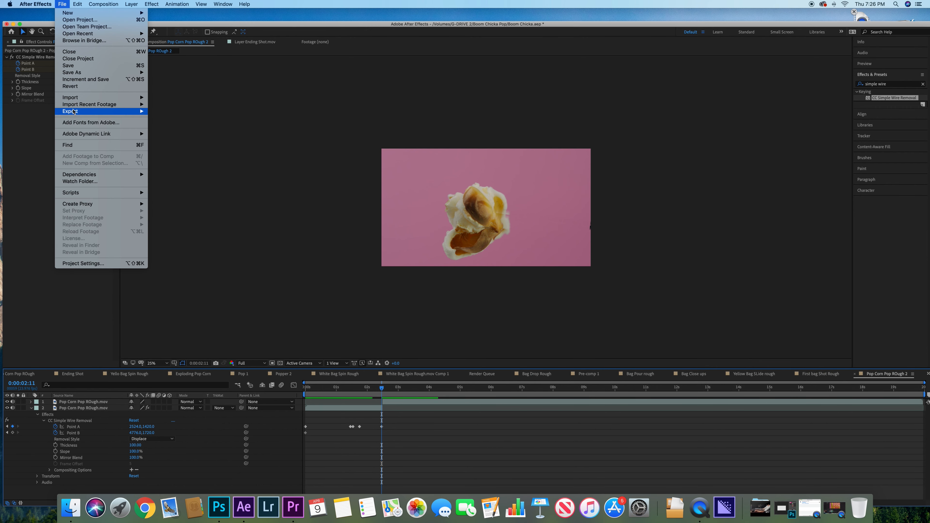
{"action": "mouse_move", "coordinate": [74, 112]}
{"action": "left_click", "coordinate": [198, 119]}
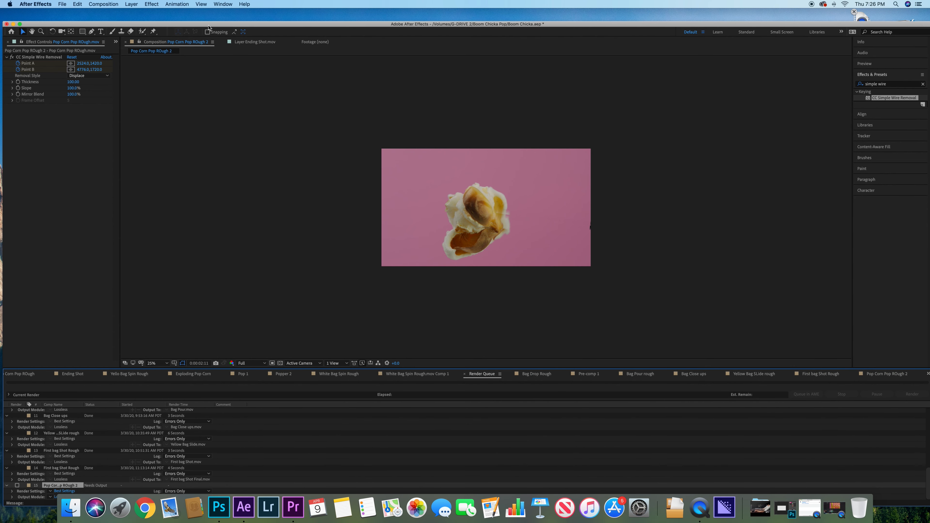
{"action": "left_click_drag", "start_coordinate": [208, 25], "coordinate": [208, 12]}
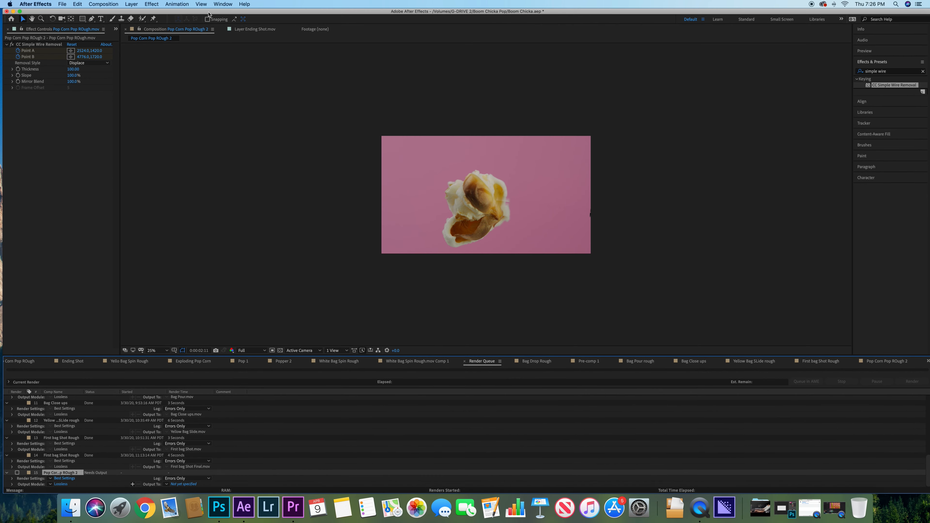
{"action": "left_click", "coordinate": [71, 479]}
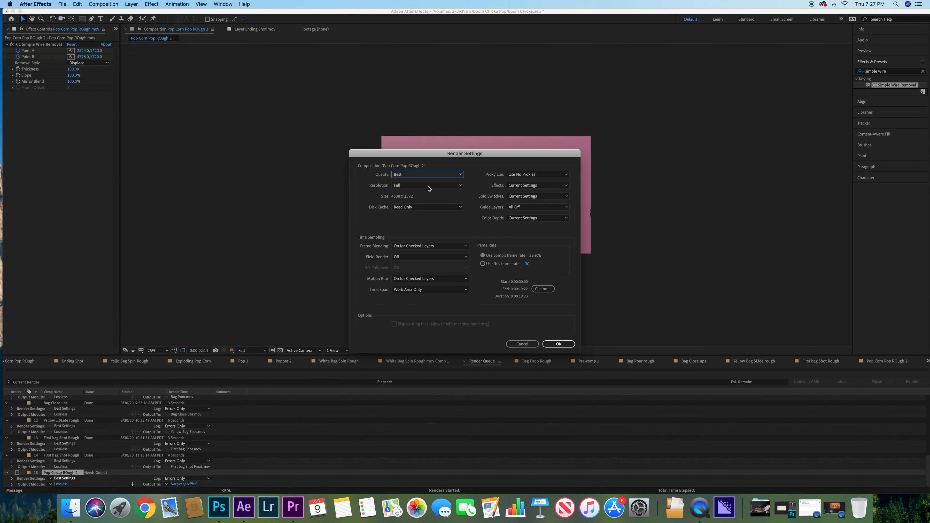
{"action": "left_click", "coordinate": [561, 345]}
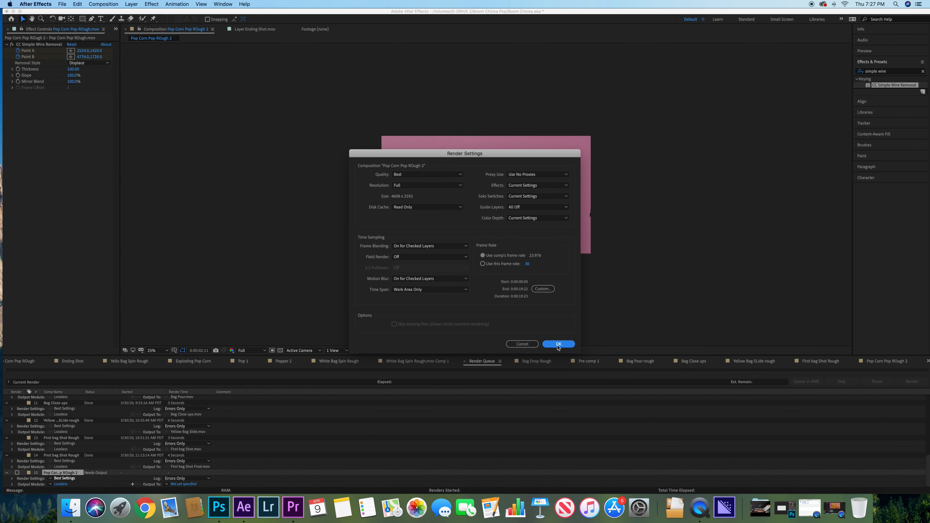
Set the Pop Corn Pop ROugh 2 output module to QuickTime format with the Animation codec.
{"action": "left_click", "coordinate": [65, 485]}
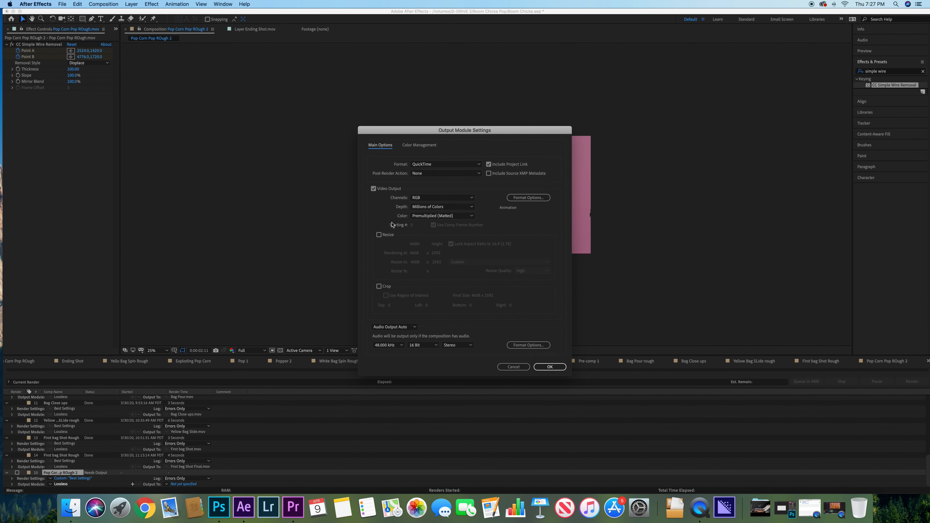
{"action": "left_click", "coordinate": [454, 167]}
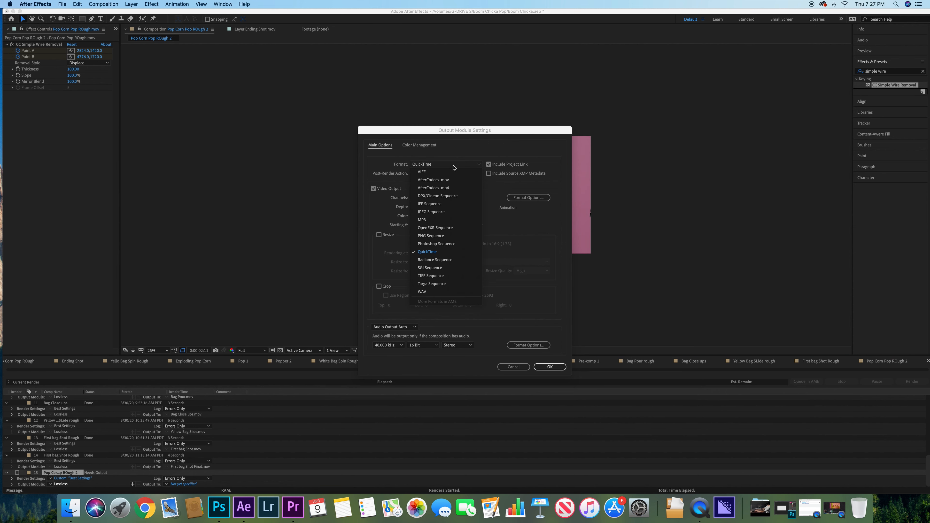
{"action": "left_click", "coordinate": [466, 255]}
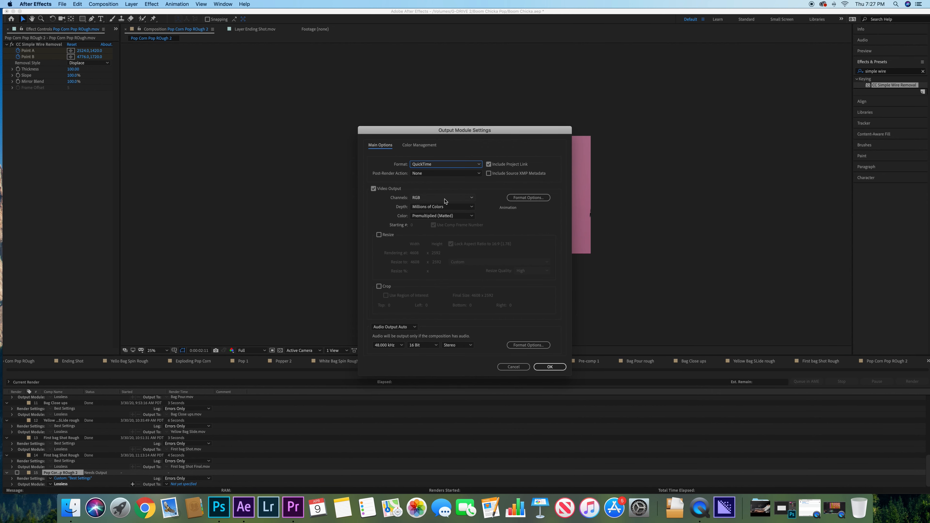
{"action": "left_click", "coordinate": [525, 199]}
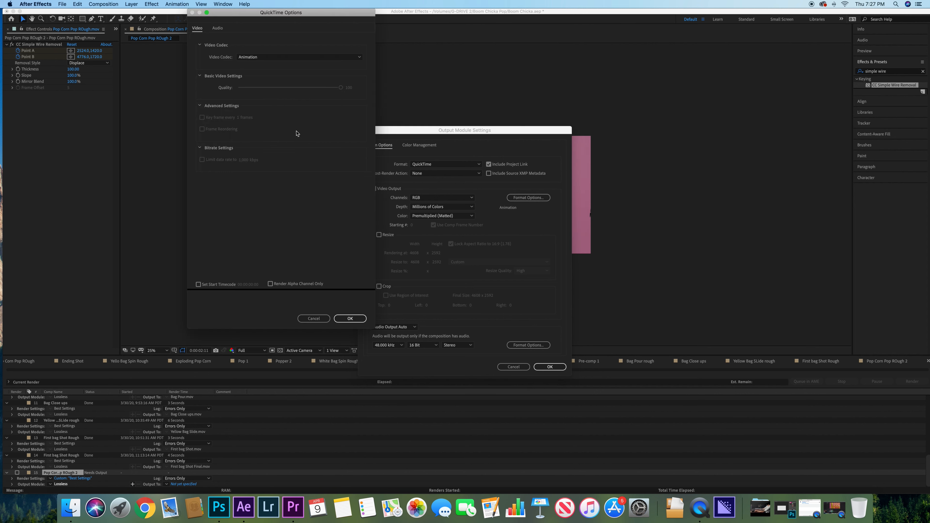
{"action": "left_click", "coordinate": [350, 318]}
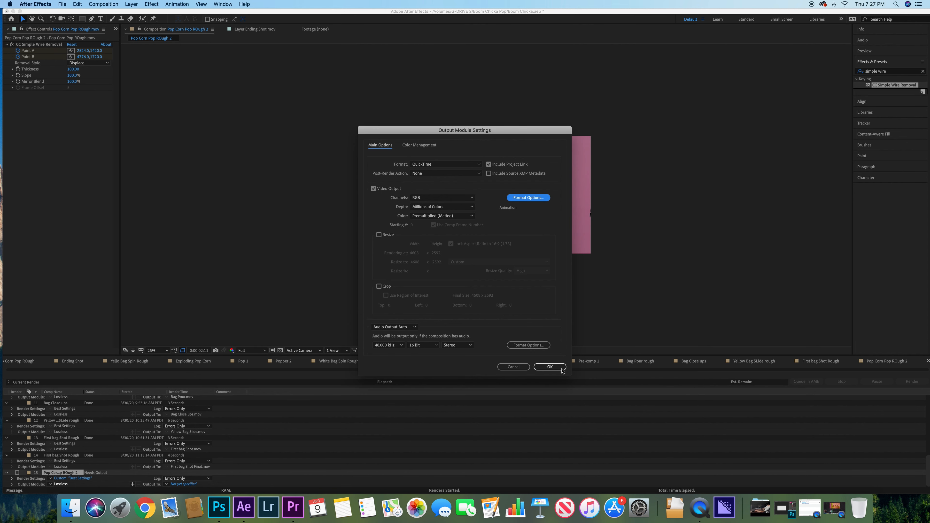
{"action": "left_click", "coordinate": [550, 367]}
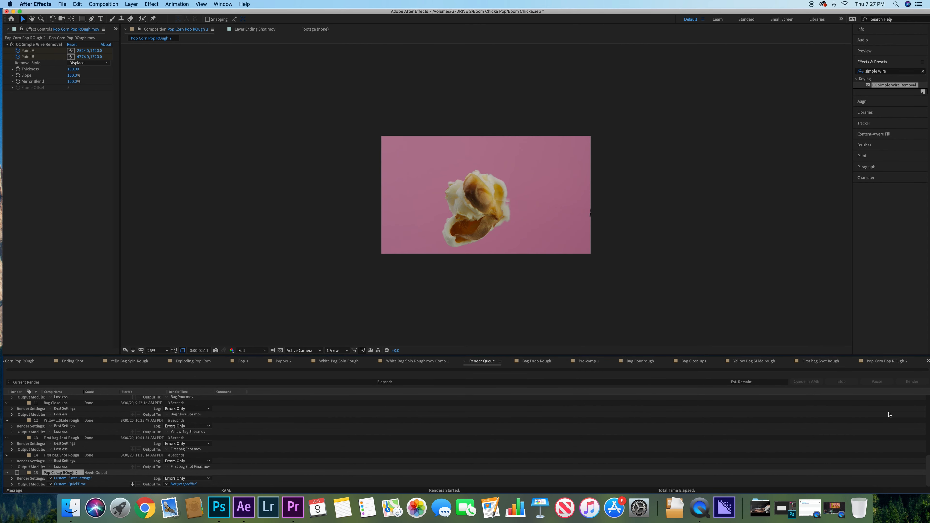
Switch to Premiere Pro and dismiss the export settings of the Pop Corn Explode Sequence.
{"action": "left_click", "coordinate": [13, 12]}
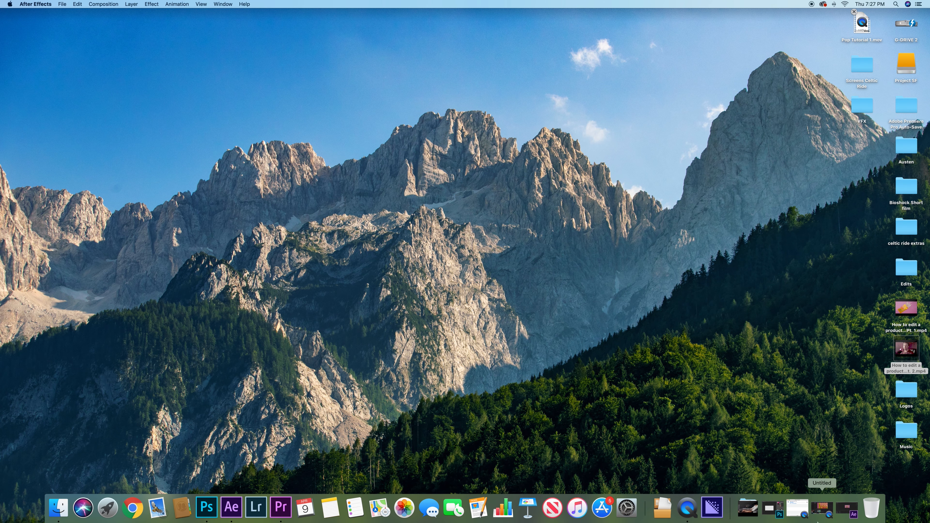
{"action": "left_click", "coordinate": [289, 515]}
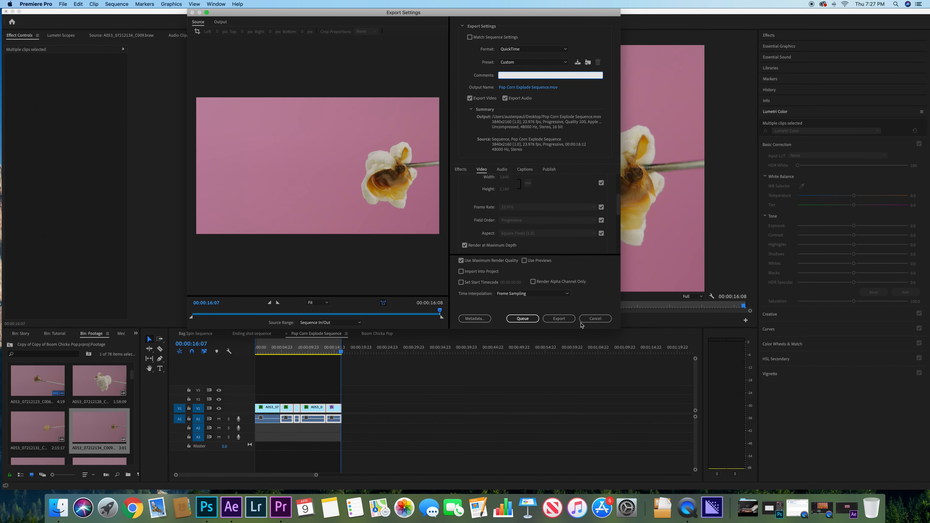
{"action": "left_click", "coordinate": [594, 318]}
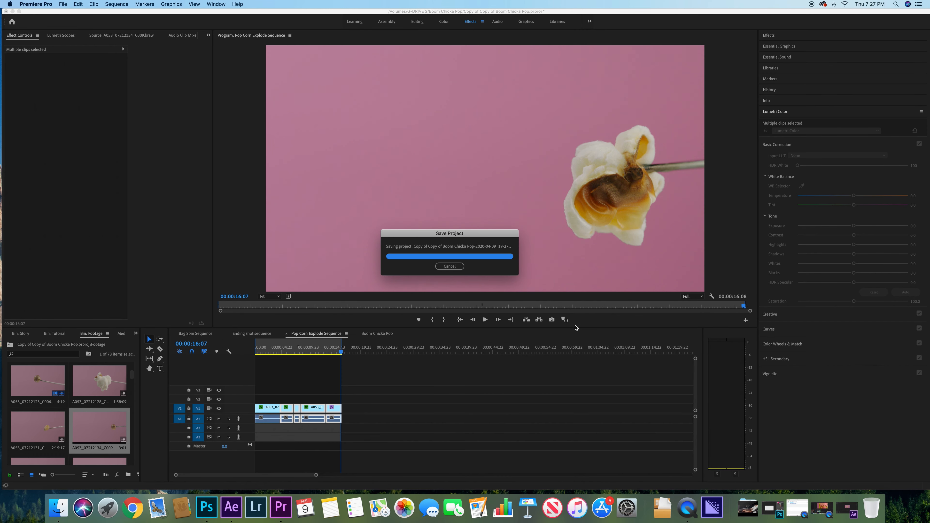
Open the nested popcorn clip located at about 00:00:13:12 in the Boom Chicka Pop sequence.
{"action": "left_click", "coordinate": [376, 334]}
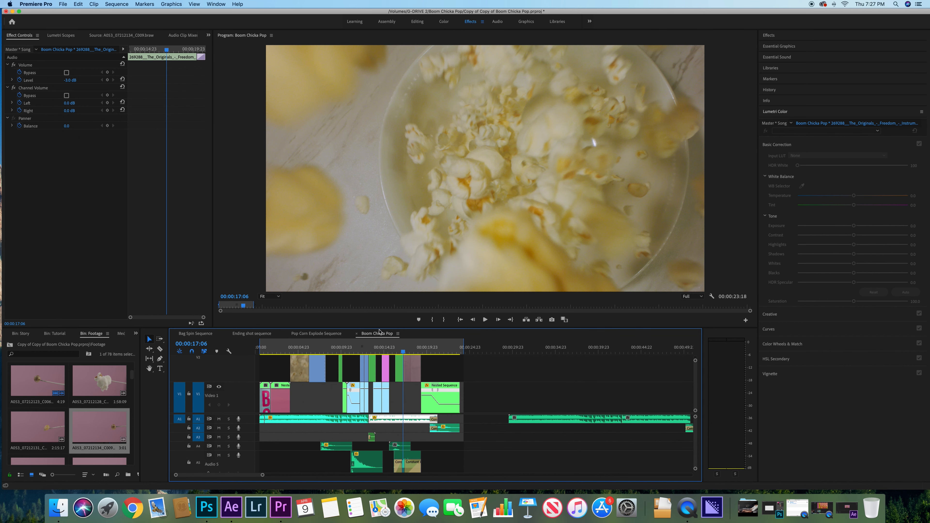
{"action": "scroll", "coordinate": [322, 363], "scroll_direction": "up", "scroll_amount": 5}
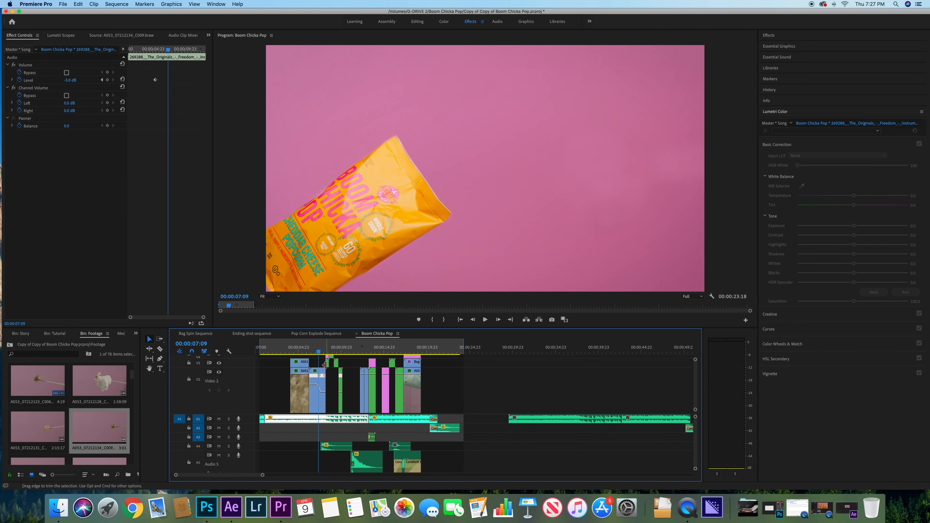
{"action": "left_click", "coordinate": [298, 348]}
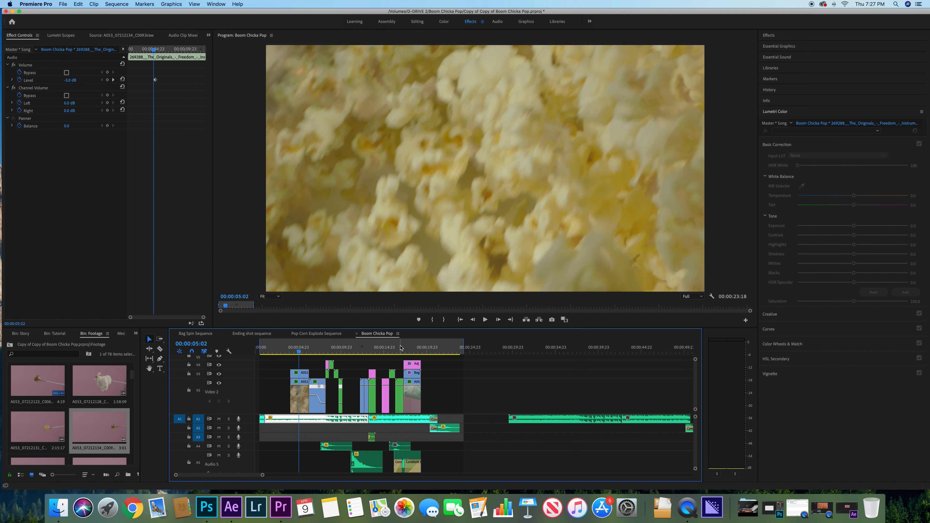
{"action": "left_click_drag", "start_coordinate": [383, 349], "coordinate": [371, 349]}
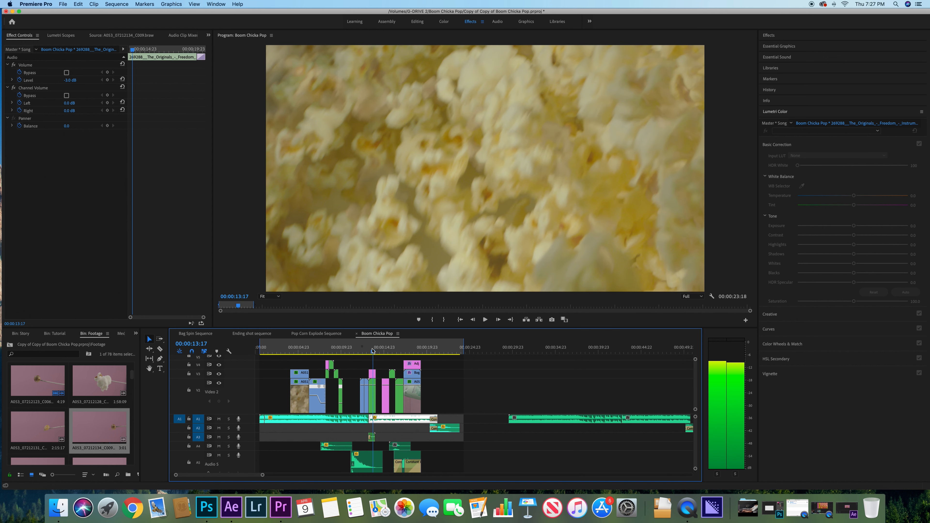
{"action": "double_click", "coordinate": [372, 393]}
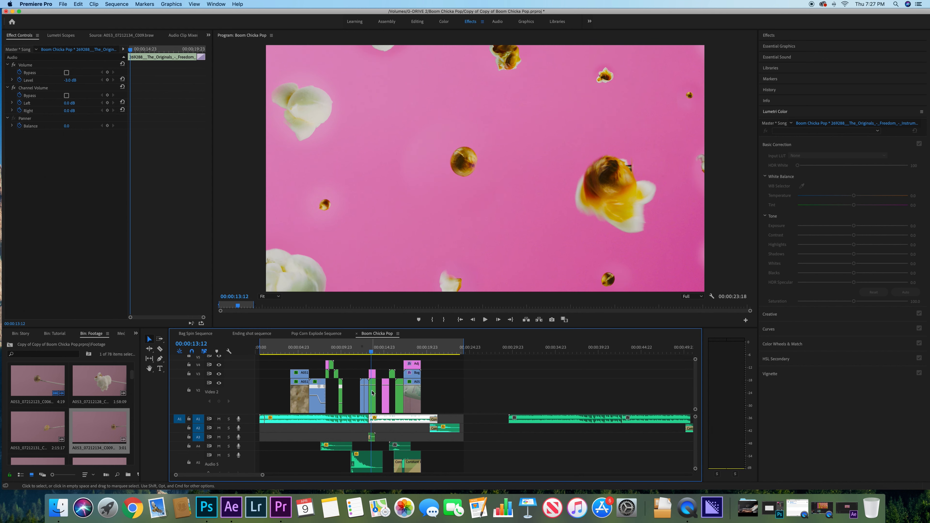
Hide all popcorn overlay tracks above V1 in the nested sequence and scrub through the base clip.
{"action": "scroll", "coordinate": [286, 401], "scroll_direction": "down", "scroll_amount": 5}
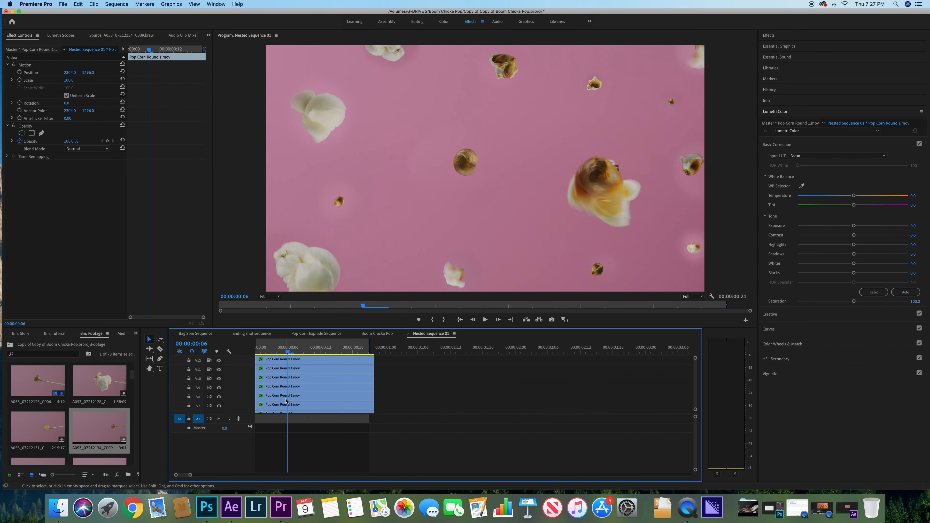
{"action": "left_click", "coordinate": [278, 400]}
{"action": "scroll", "coordinate": [305, 389], "scroll_direction": "up", "scroll_amount": 4}
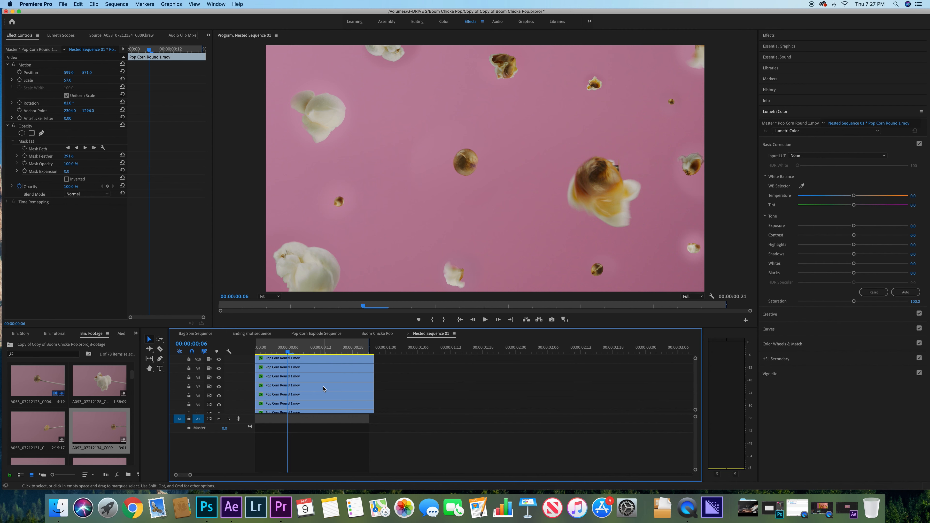
{"action": "scroll", "coordinate": [326, 388], "scroll_direction": "up", "scroll_amount": 3}
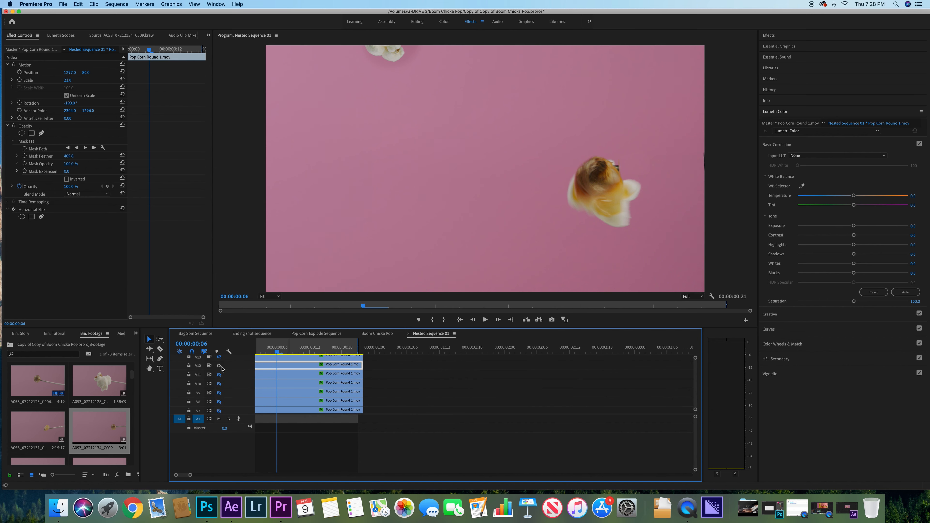
{"action": "left_click", "coordinate": [220, 366]}
{"action": "scroll", "coordinate": [224, 368], "scroll_direction": "down", "scroll_amount": 6}
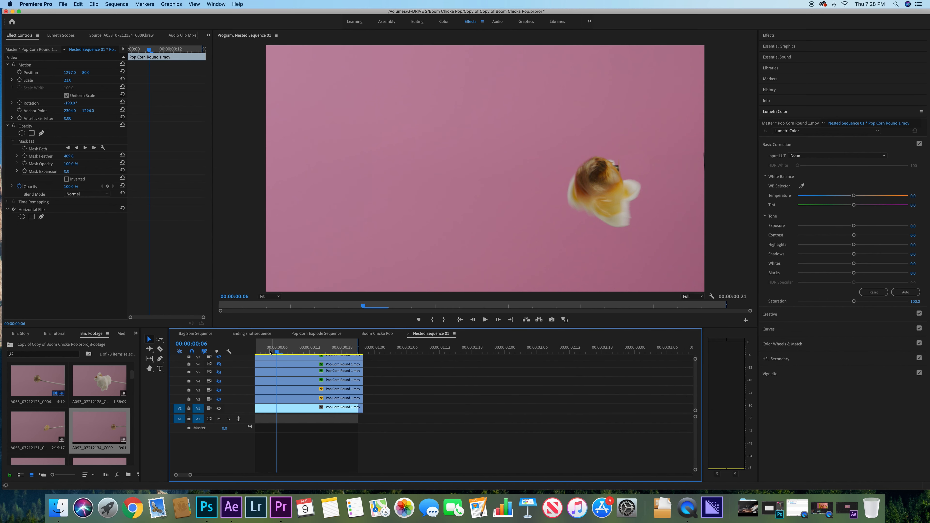
{"action": "left_click_drag", "start_coordinate": [238, 353], "coordinate": [358, 353]}
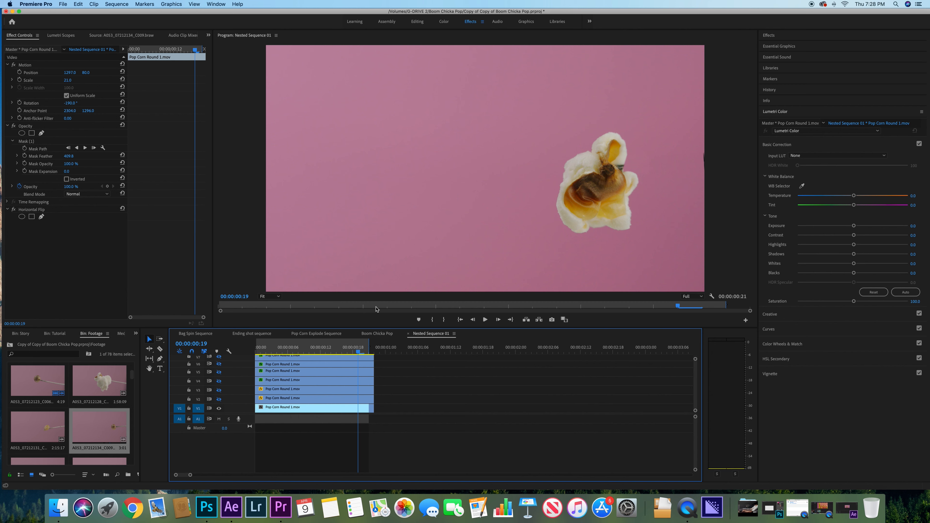
{"action": "left_click_drag", "start_coordinate": [359, 352], "coordinate": [371, 376]}
Move the V2 popcorn clip clear of the stack to start at 00:00:01:05 and delete its opacity mask.
{"action": "left_click_drag", "start_coordinate": [317, 398], "coordinate": [473, 400]}
{"action": "left_click", "coordinate": [424, 348]}
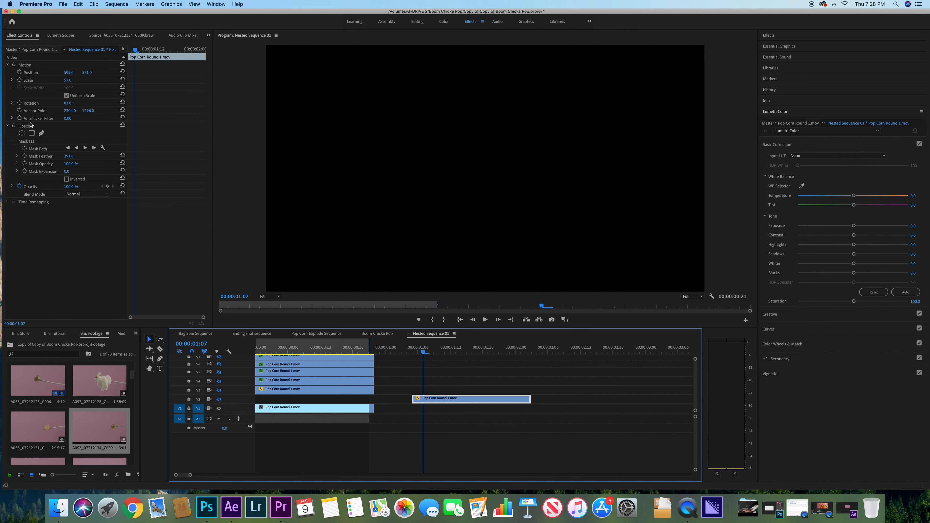
{"action": "left_click", "coordinate": [31, 142]}
{"action": "key", "text": "Delete"}
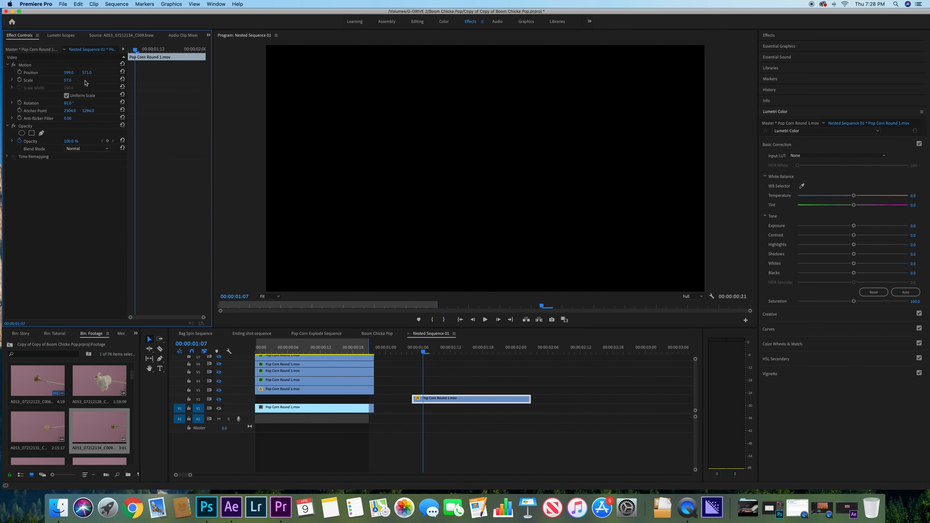
Show track V2 and reset the moved popcorn clip's scale, position and rotation to their defaults.
{"action": "left_click", "coordinate": [123, 79]}
{"action": "left_click", "coordinate": [123, 72]}
{"action": "left_click", "coordinate": [219, 399]}
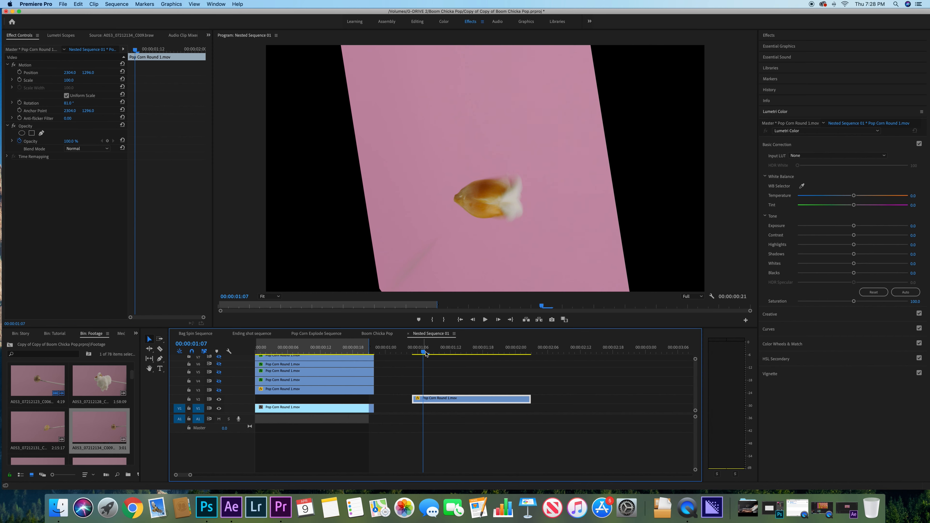
{"action": "left_click_drag", "start_coordinate": [426, 354], "coordinate": [434, 354]}
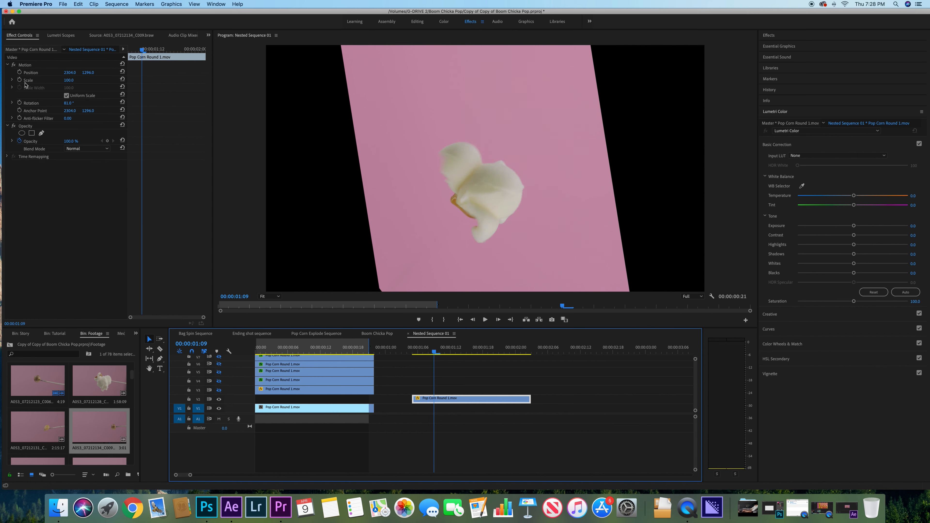
{"action": "left_click", "coordinate": [122, 102]}
Draw an elliptical opacity mask around the kernel at the clip's first frame, with a feather of about 452.
{"action": "mouse_move", "coordinate": [425, 352]}
{"action": "left_mouse_down"}
{"action": "mouse_move", "coordinate": [447, 351]}
{"action": "mouse_move", "coordinate": [413, 353]}
{"action": "left_mouse_up"}
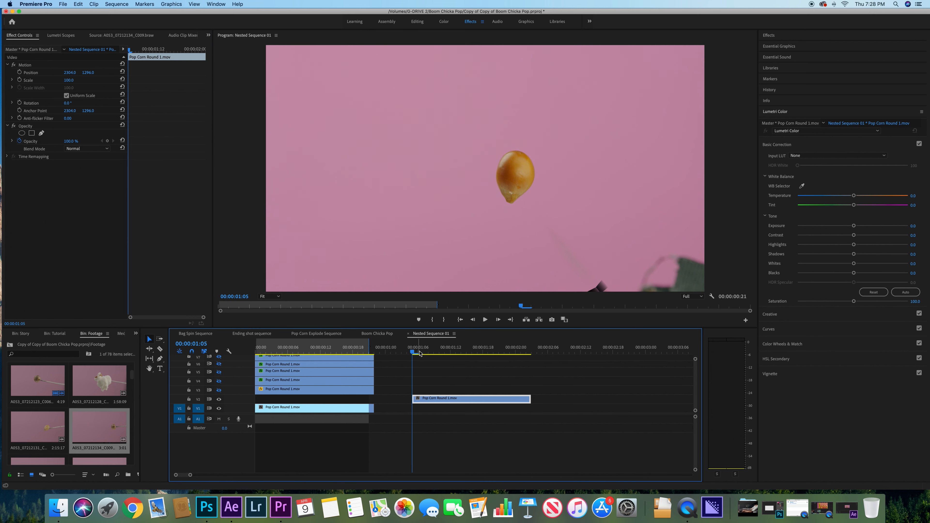
{"action": "left_click", "coordinate": [22, 133]}
{"action": "left_click_drag", "start_coordinate": [484, 185], "coordinate": [513, 197]}
{"action": "left_click_drag", "start_coordinate": [557, 129], "coordinate": [575, 118]}
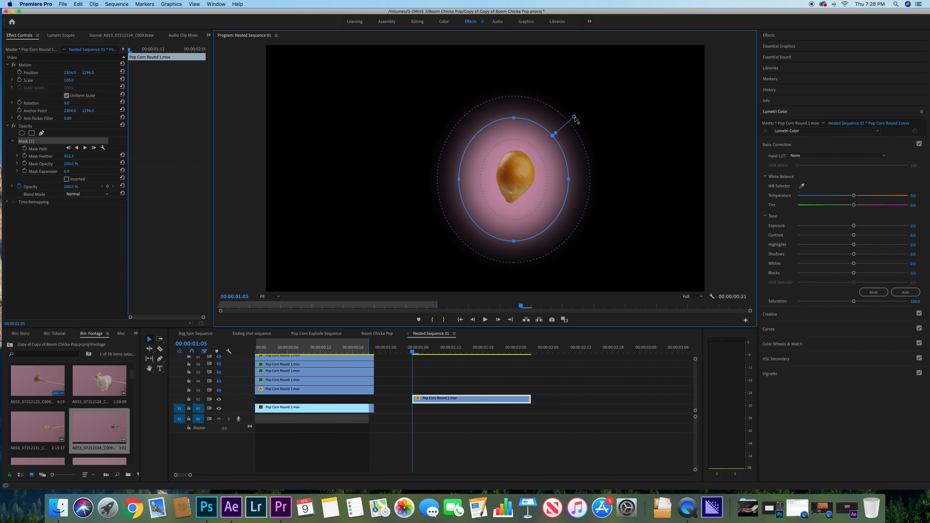
Check the mask against the popped kernel at 00:00:01:10 and tighten the ellipse slightly around it.
{"action": "left_click", "coordinate": [423, 350]}
{"action": "left_click_drag", "start_coordinate": [425, 350], "coordinate": [440, 348]}
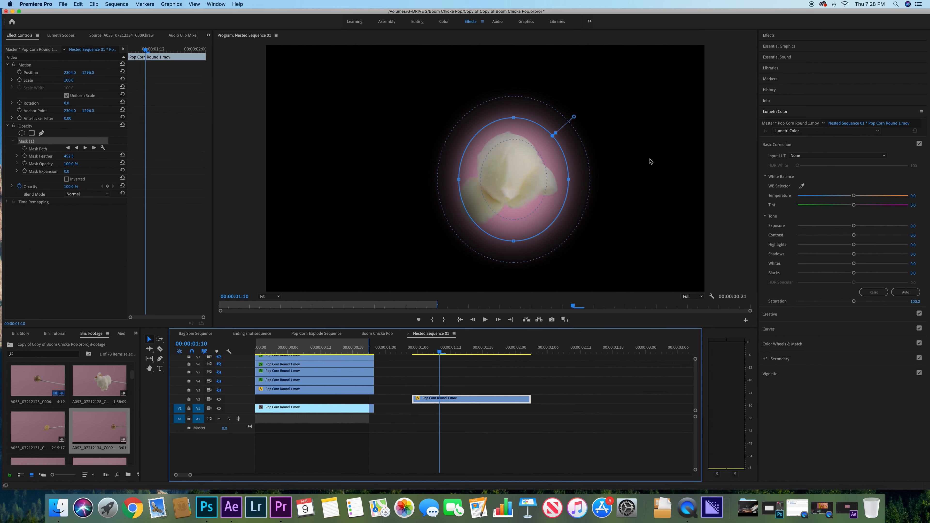
{"action": "left_click_drag", "start_coordinate": [568, 179], "coordinate": [562, 182]}
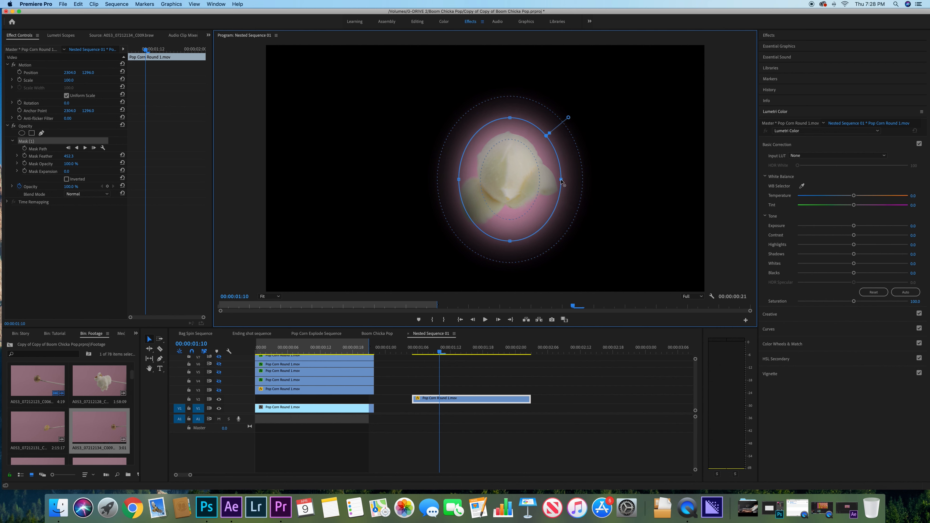
{"action": "left_click_drag", "start_coordinate": [459, 180], "coordinate": [459, 180]}
{"action": "left_click_drag", "start_coordinate": [511, 241], "coordinate": [511, 239]}
{"action": "left_click_drag", "start_coordinate": [510, 118], "coordinate": [510, 121]}
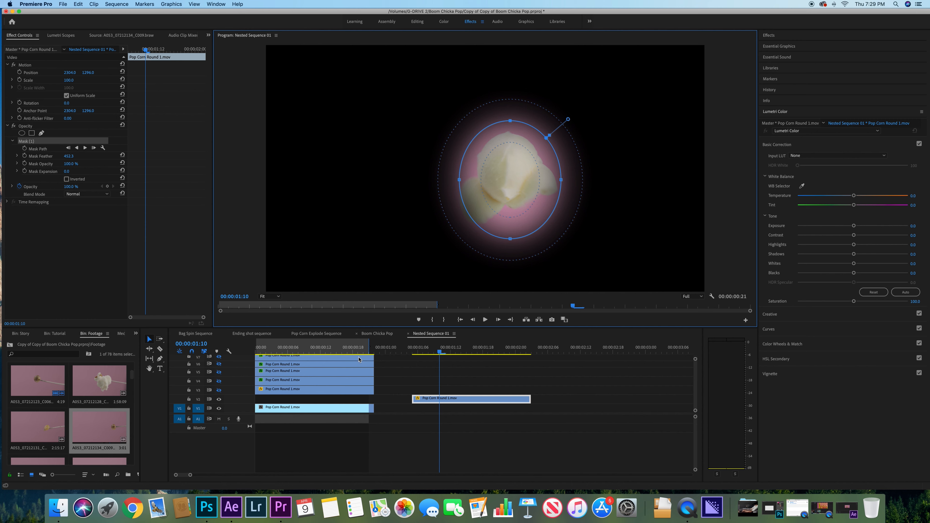
{"action": "left_click", "coordinate": [429, 420]}
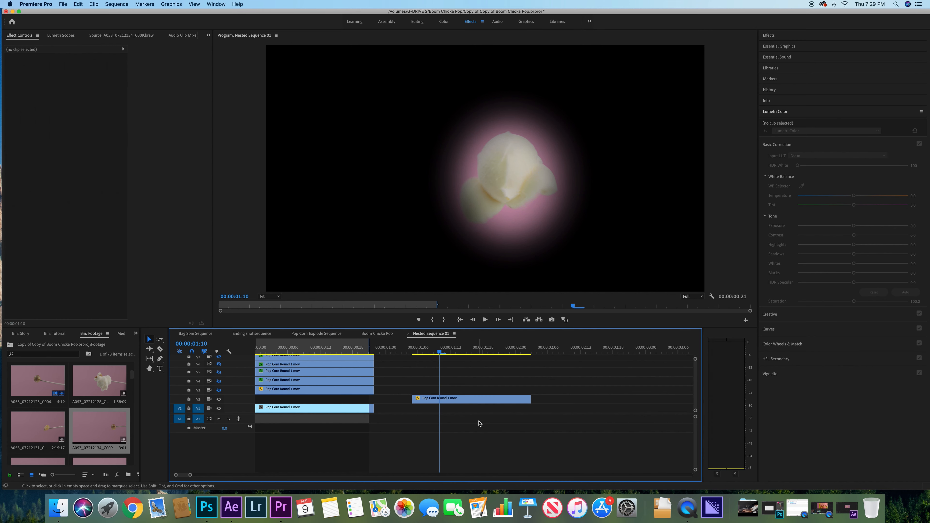
Return the masked V2 clip to the sequence start, then set its position to about 1035, 1098 and its rotation to 88°.
{"action": "left_click_drag", "start_coordinate": [469, 399], "coordinate": [314, 401]}
{"action": "left_click", "coordinate": [278, 346]}
{"action": "left_click_drag", "start_coordinate": [279, 346], "coordinate": [274, 346]}
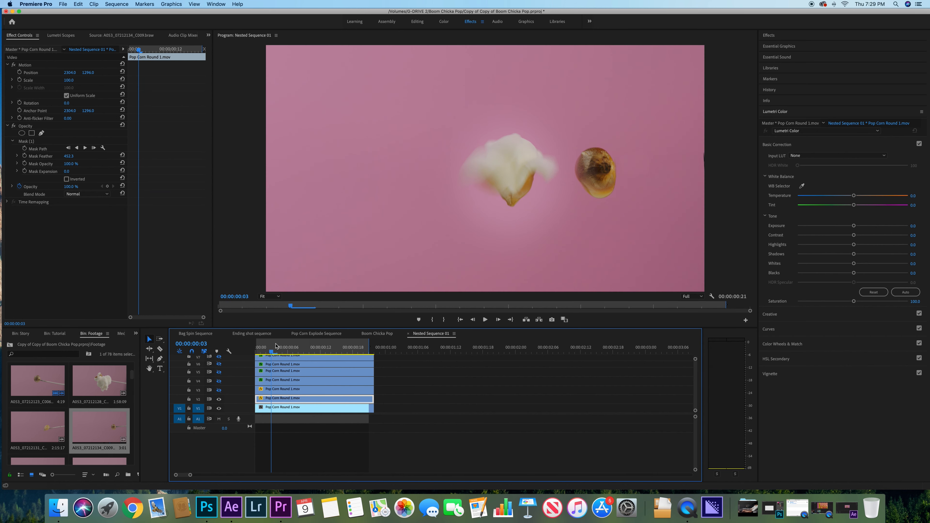
{"action": "left_click_drag", "start_coordinate": [73, 72], "coordinate": [27, 72]}
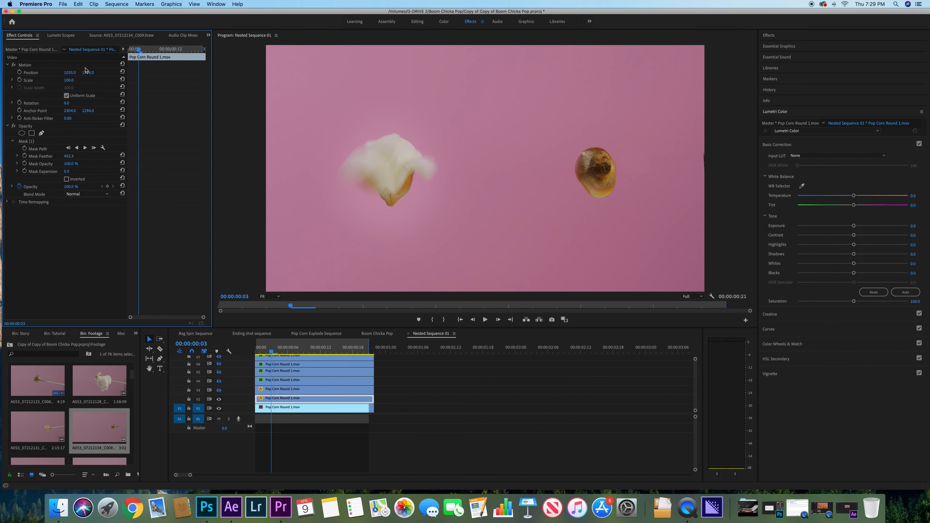
{"action": "left_click_drag", "start_coordinate": [89, 73], "coordinate": [99, 103]}
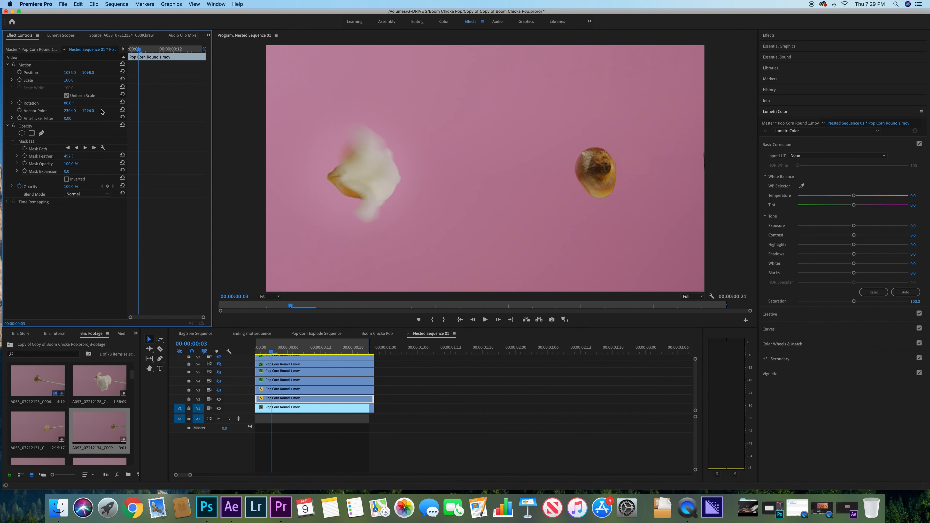
Show overlay tracks V3 to V6 again in the nested sequence.
{"action": "left_click", "coordinate": [220, 390]}
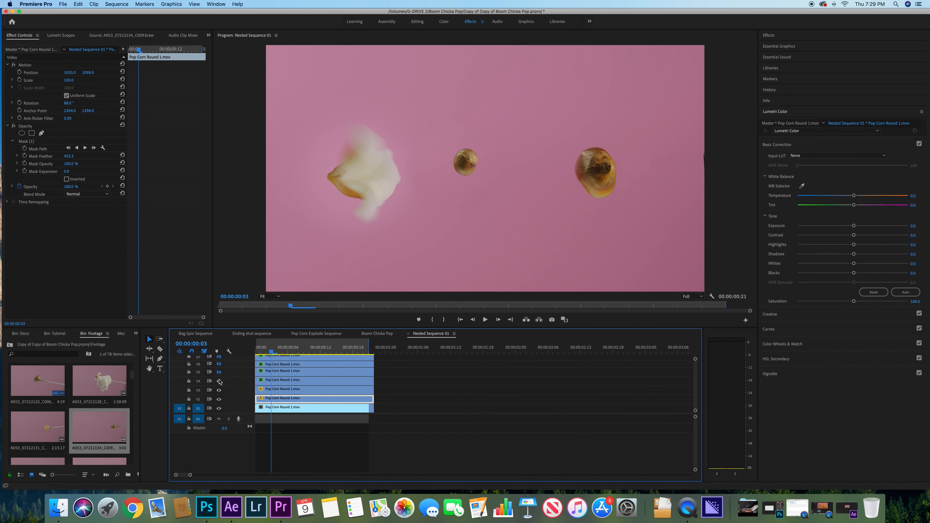
{"action": "left_click", "coordinate": [219, 381]}
{"action": "left_click", "coordinate": [219, 372]}
{"action": "left_click", "coordinate": [219, 363]}
Reposition the V2 popcorn to about 543, 436, clear of the other visible pieces.
{"action": "scroll", "coordinate": [286, 376], "scroll_direction": "up", "scroll_amount": 2}
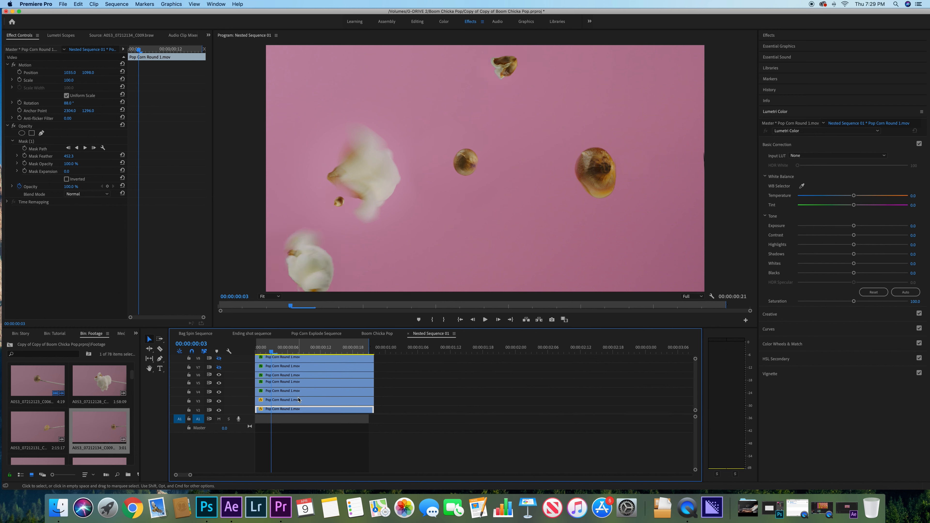
{"action": "left_click_drag", "start_coordinate": [88, 73], "coordinate": [15, 73]}
{"action": "left_click_drag", "start_coordinate": [73, 73], "coordinate": [19, 73]}
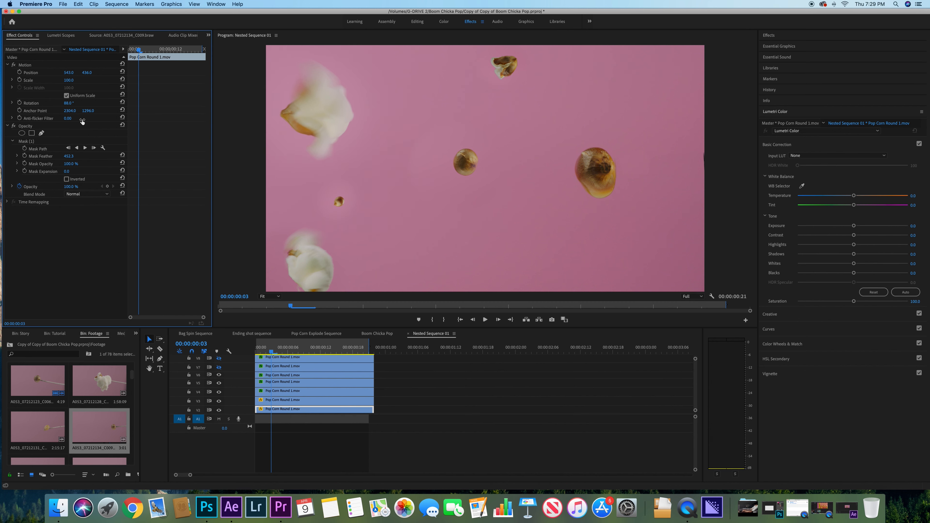
Show the remaining overlay tracks V7 to V14 in the nested sequence.
{"action": "scroll", "coordinate": [318, 389], "scroll_direction": "up", "scroll_amount": 4}
{"action": "left_click", "coordinate": [219, 389]}
{"action": "left_click", "coordinate": [219, 380]}
{"action": "left_click", "coordinate": [219, 370]}
{"action": "left_click", "coordinate": [219, 362]}
{"action": "scroll", "coordinate": [246, 370], "scroll_direction": "up", "scroll_amount": 1}
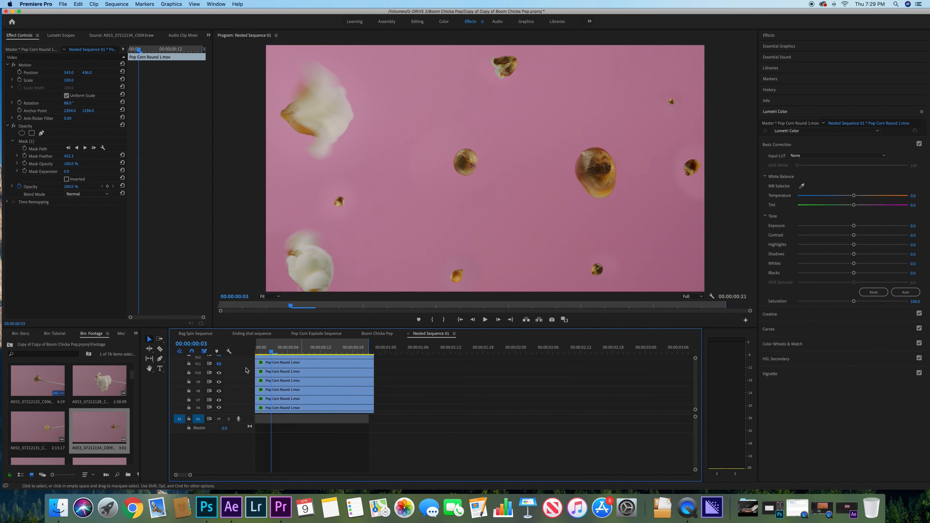
{"action": "scroll", "coordinate": [277, 373], "scroll_direction": "up", "scroll_amount": 3}
{"action": "left_click", "coordinate": [219, 365]}
{"action": "left_click", "coordinate": [219, 374]}
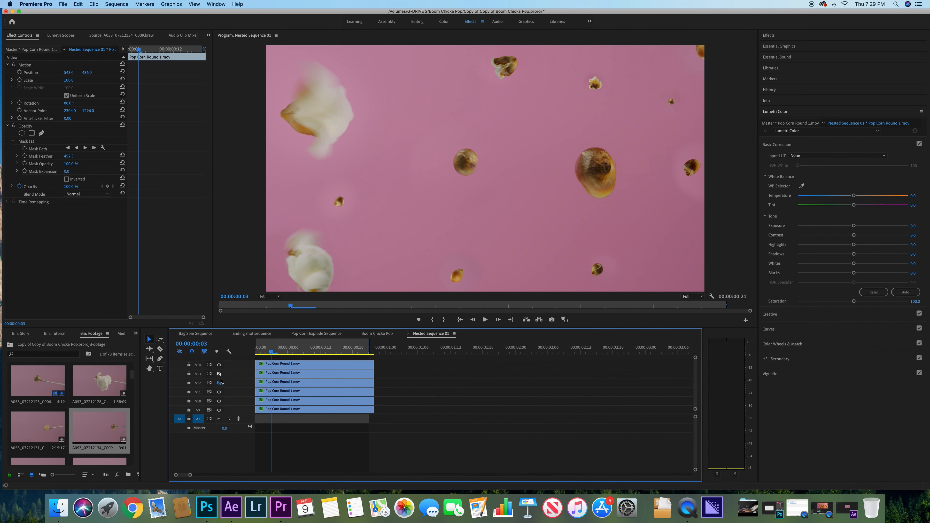
{"action": "left_click", "coordinate": [220, 382]}
Remove the Lumetri Color effect from the popcorn clip on V13, keeping that clip selected.
{"action": "left_click", "coordinate": [272, 376]}
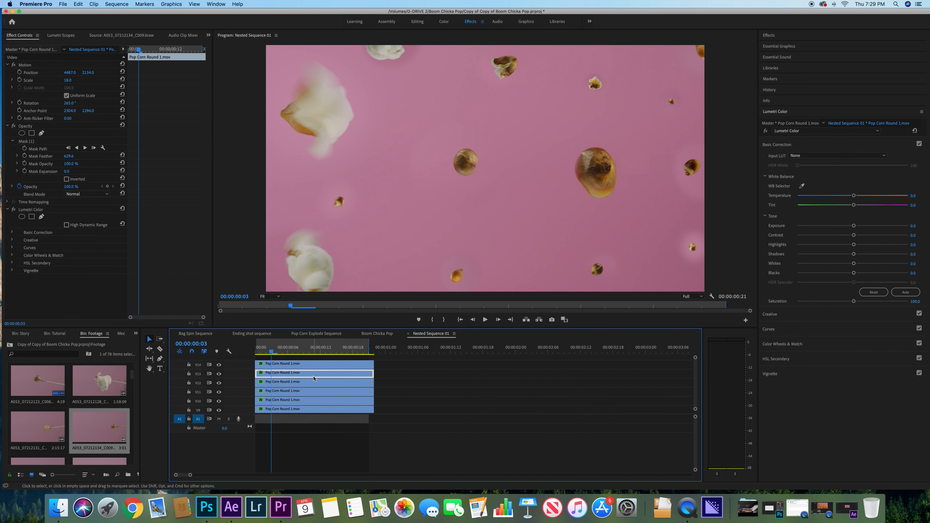
{"action": "left_click", "coordinate": [46, 209]}
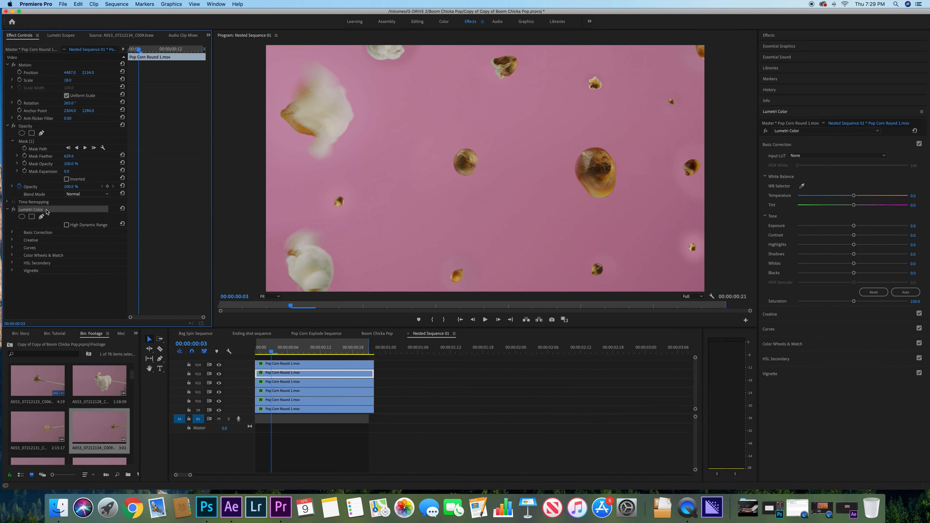
{"action": "key", "text": "Delete"}
{"action": "left_click", "coordinate": [347, 376]}
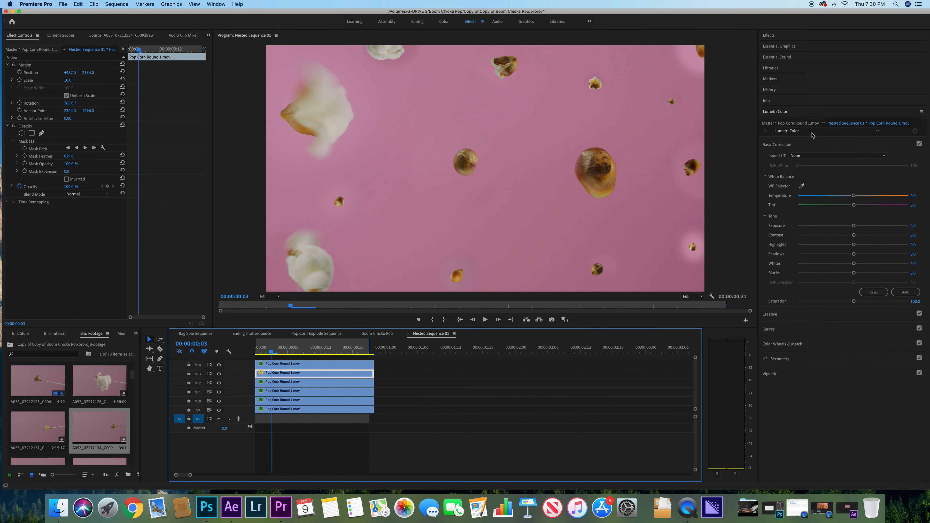
Sample the bright pink halo around the small V13 popcorn for the Lumetri Hue vs Luma curve.
{"action": "left_click", "coordinate": [773, 329]}
{"action": "scroll", "coordinate": [782, 275], "scroll_direction": "down", "scroll_amount": 10}
{"action": "scroll", "coordinate": [781, 277], "scroll_direction": "up", "scroll_amount": 5}
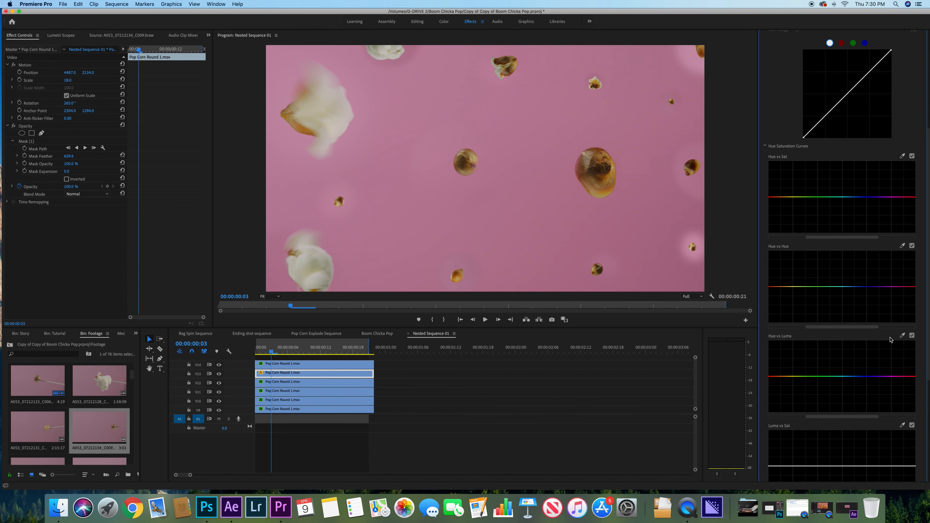
{"action": "left_click", "coordinate": [903, 337]}
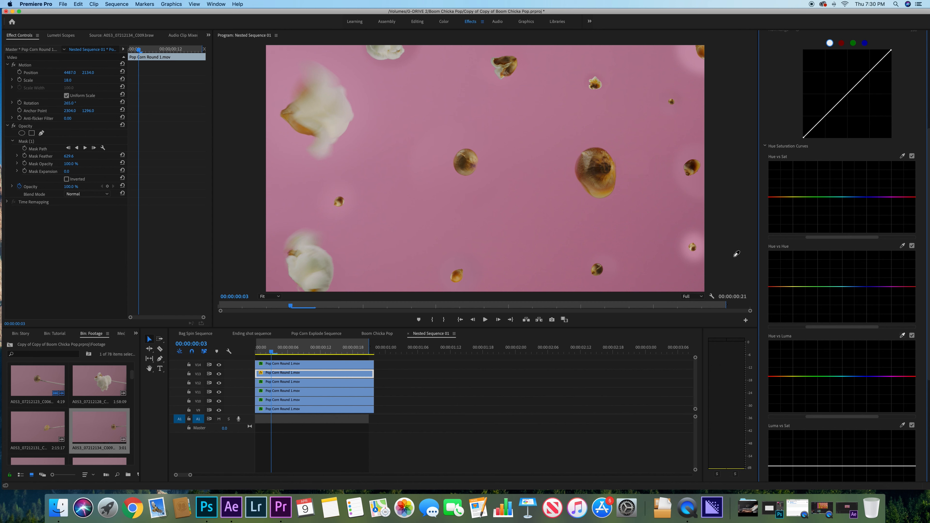
{"action": "left_click", "coordinate": [689, 242]}
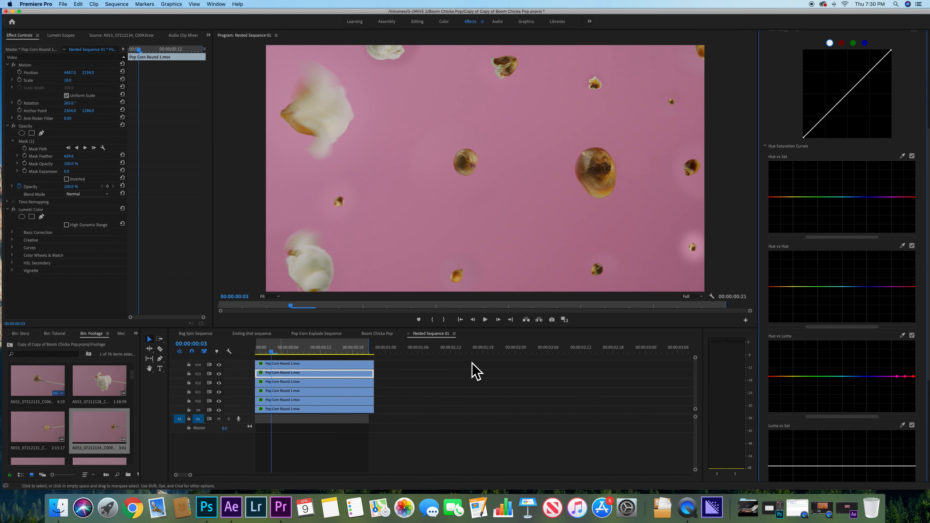
Lower the sampled pink point on the Hue vs Luma curve to blend the halo into the background, and check the blend at 00:00:00:07.
{"action": "left_click", "coordinate": [906, 377]}
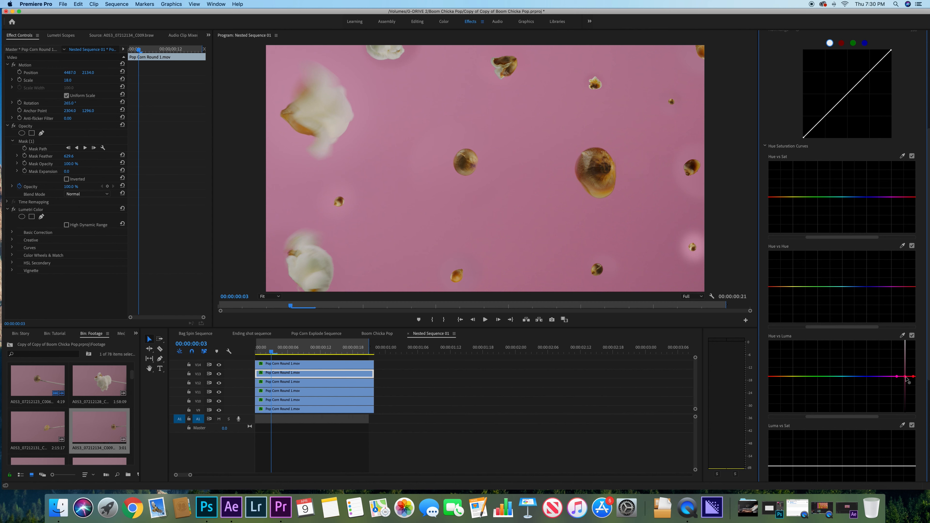
{"action": "left_click_drag", "start_coordinate": [906, 377], "coordinate": [906, 384]}
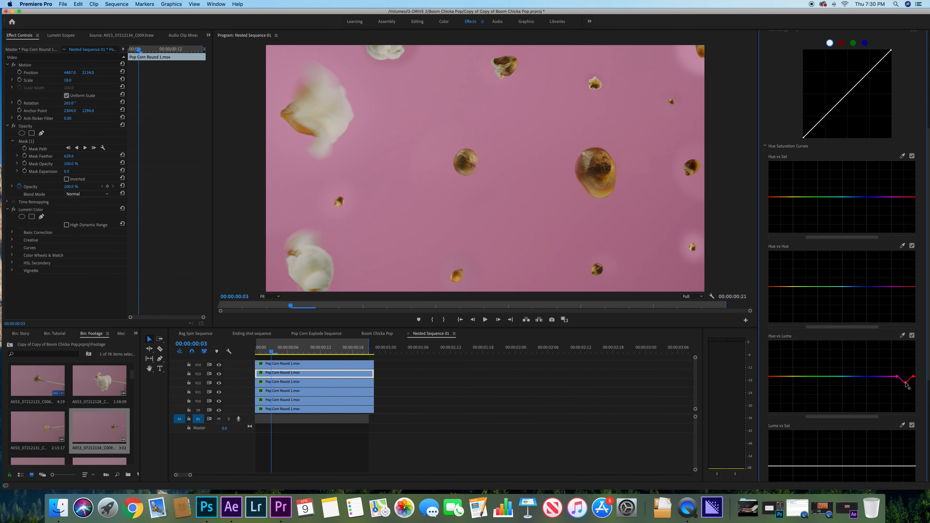
{"action": "left_click_drag", "start_coordinate": [905, 383], "coordinate": [905, 385]}
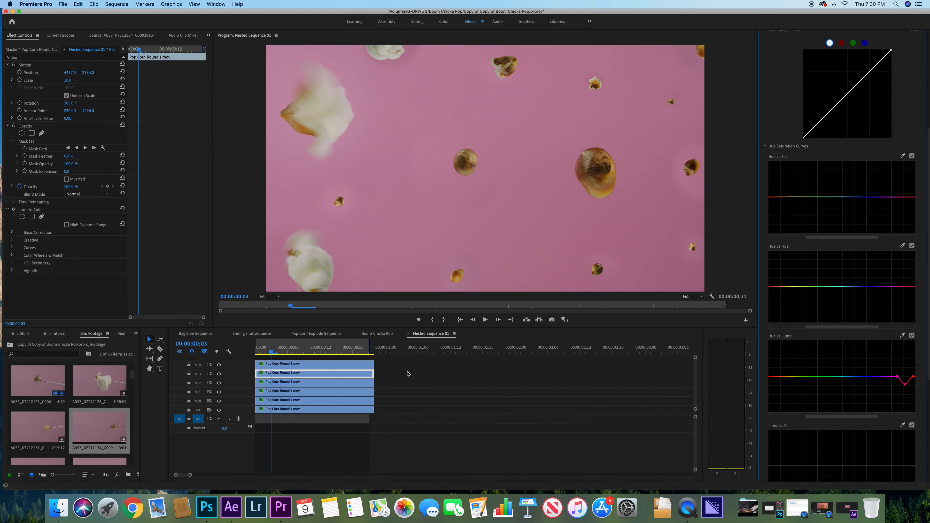
{"action": "mouse_move", "coordinate": [288, 351]}
{"action": "left_mouse_down"}
{"action": "mouse_move", "coordinate": [307, 349]}
{"action": "mouse_move", "coordinate": [262, 350]}
{"action": "mouse_move", "coordinate": [295, 347]}
{"action": "left_mouse_up"}
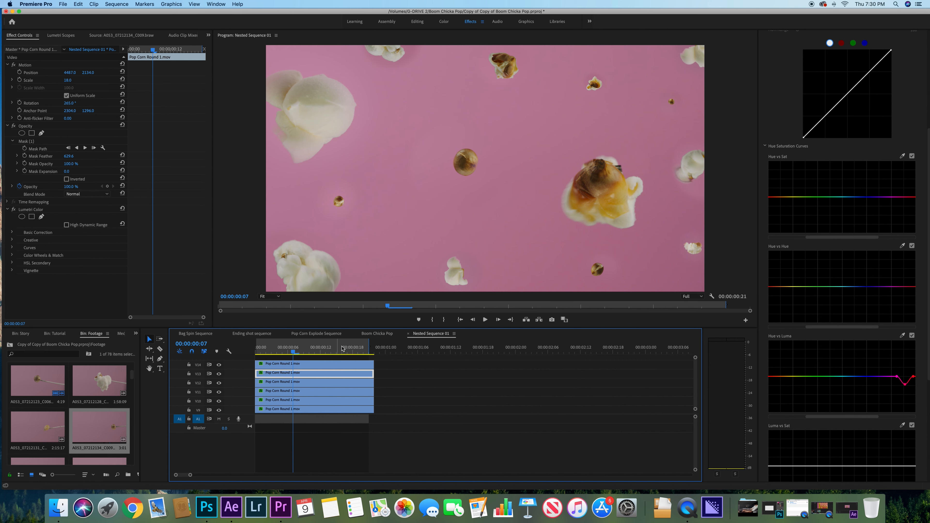
Switch to the Boom Chicka Pop sequence and go to the start of the Nested Sequence 01 clip at 00:00:13:06.
{"action": "left_click", "coordinate": [387, 334]}
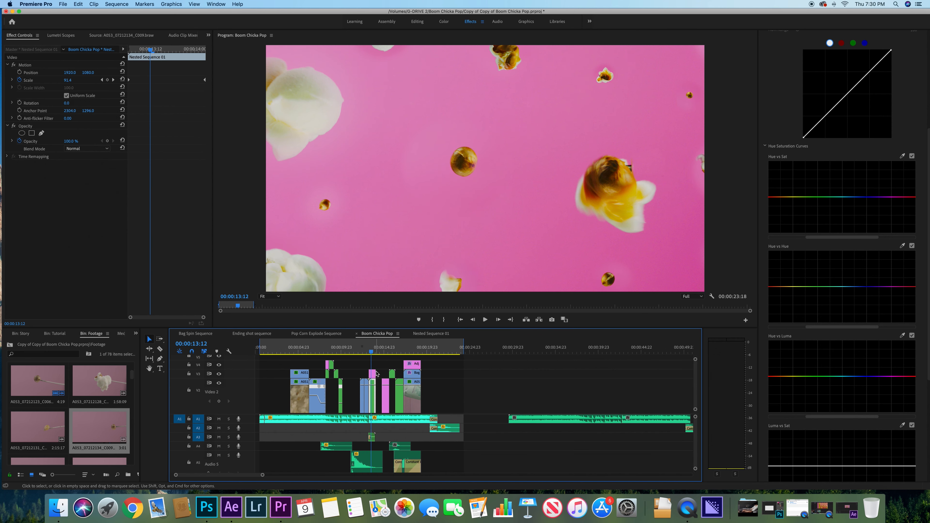
{"action": "scroll", "coordinate": [374, 395], "scroll_direction": "up", "scroll_amount": 1}
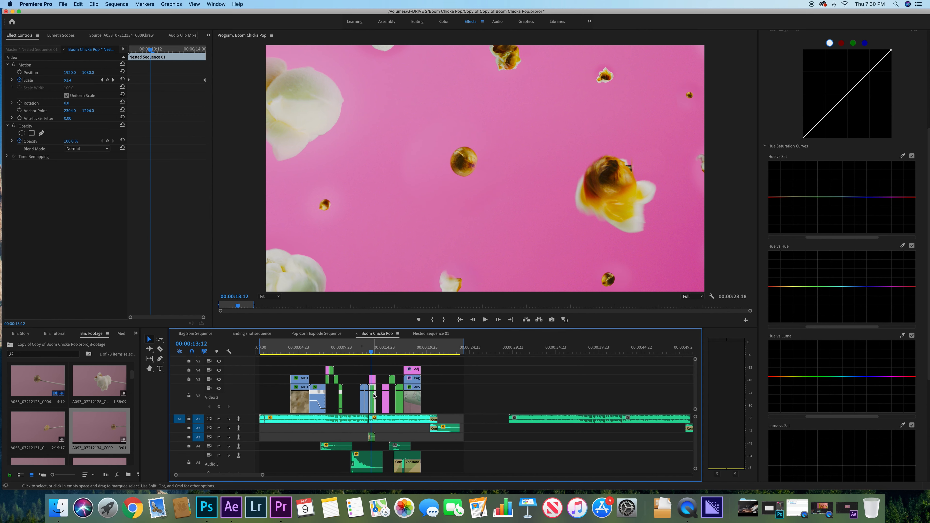
{"action": "scroll", "coordinate": [374, 395], "scroll_direction": "up", "scroll_amount": 5}
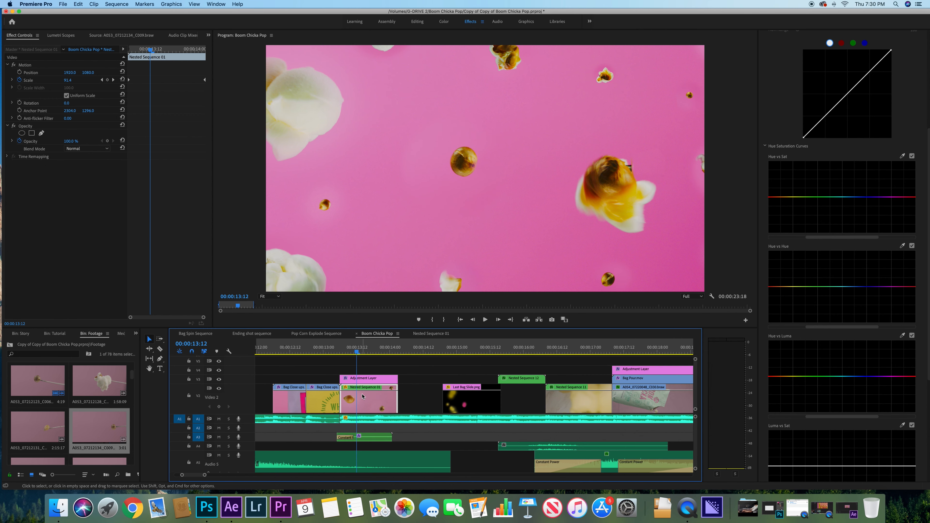
{"action": "left_click_drag", "start_coordinate": [356, 353], "coordinate": [342, 354]}
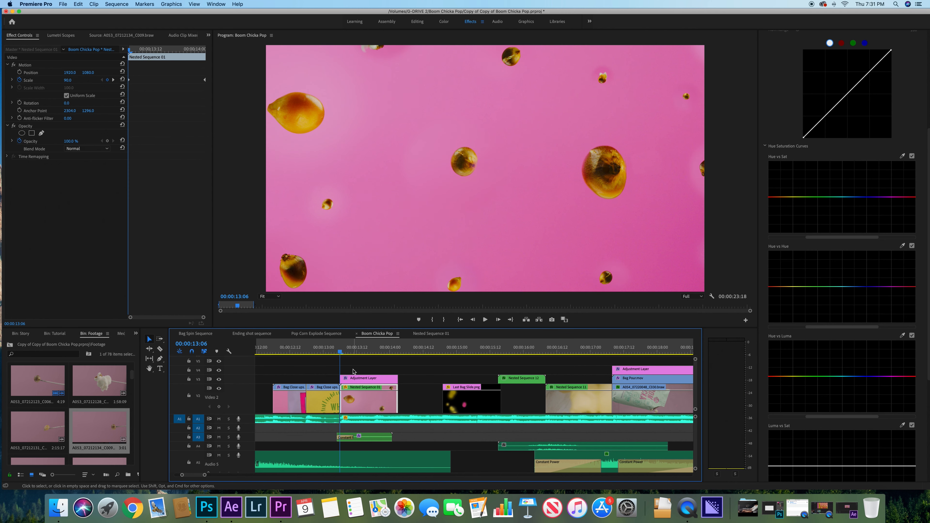
{"action": "left_click_drag", "start_coordinate": [343, 348], "coordinate": [341, 349]}
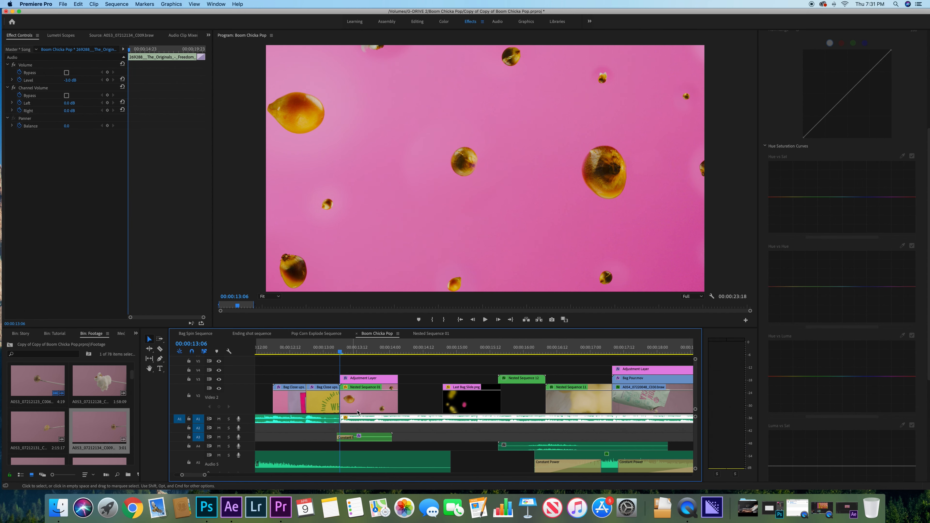
Review the popcorn explosion through to 00:00:14:02 and select the Adjustment Layer above the nested clip to inspect its color effect.
{"action": "left_click", "coordinate": [360, 400]}
{"action": "left_click_drag", "start_coordinate": [343, 351], "coordinate": [395, 351]}
{"action": "left_click", "coordinate": [379, 382]}
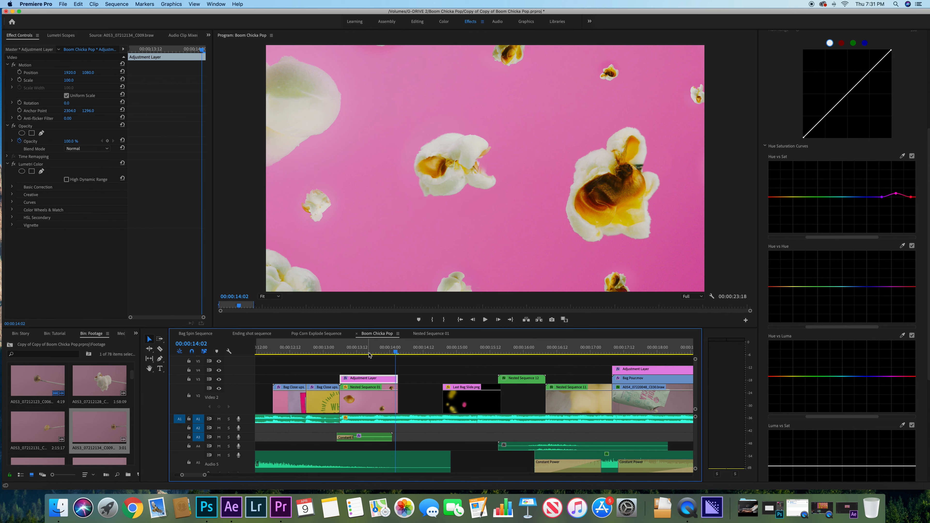